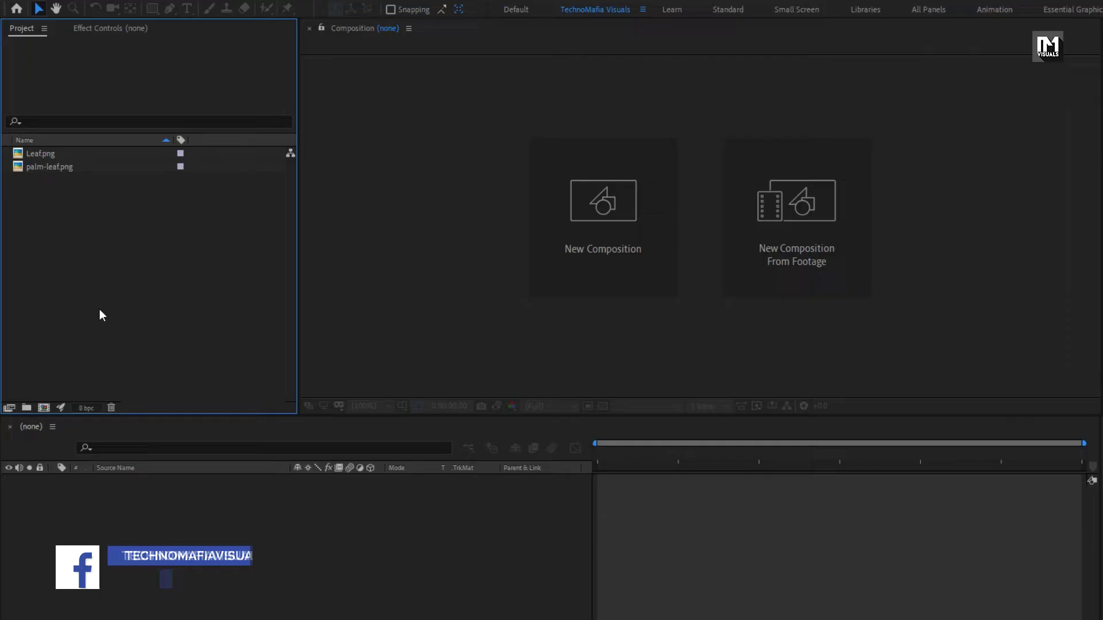
- Create a 1080×1080, 10-second composition named Leaf_Animation with the aspect ratio unlocked
key(ctrl+n)
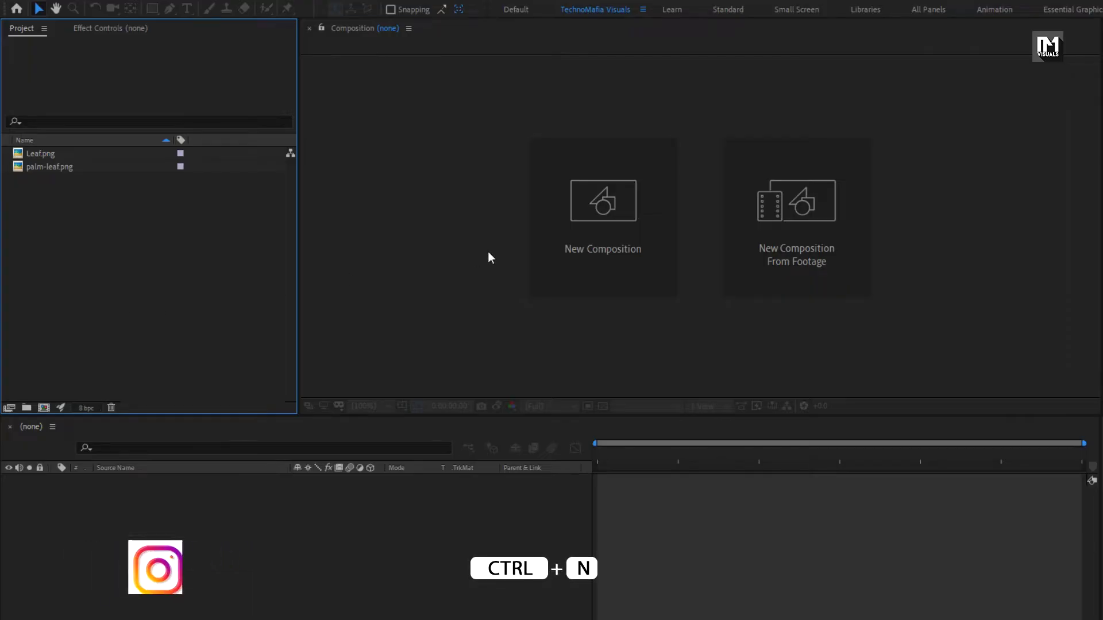
click(552, 243)
text(L)
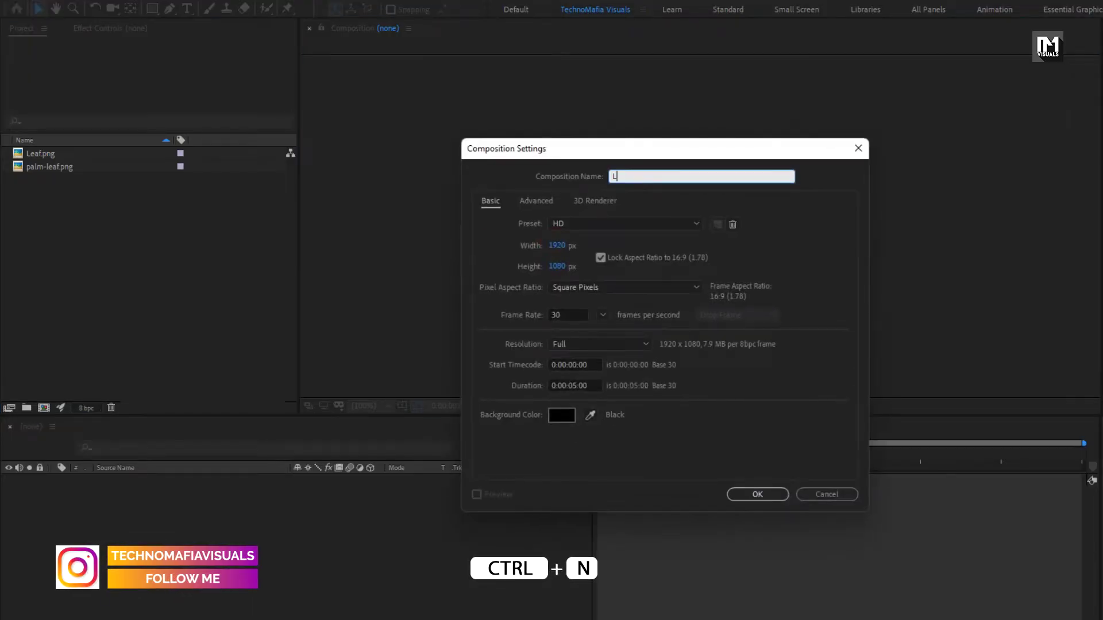
text(eaf_Animat)
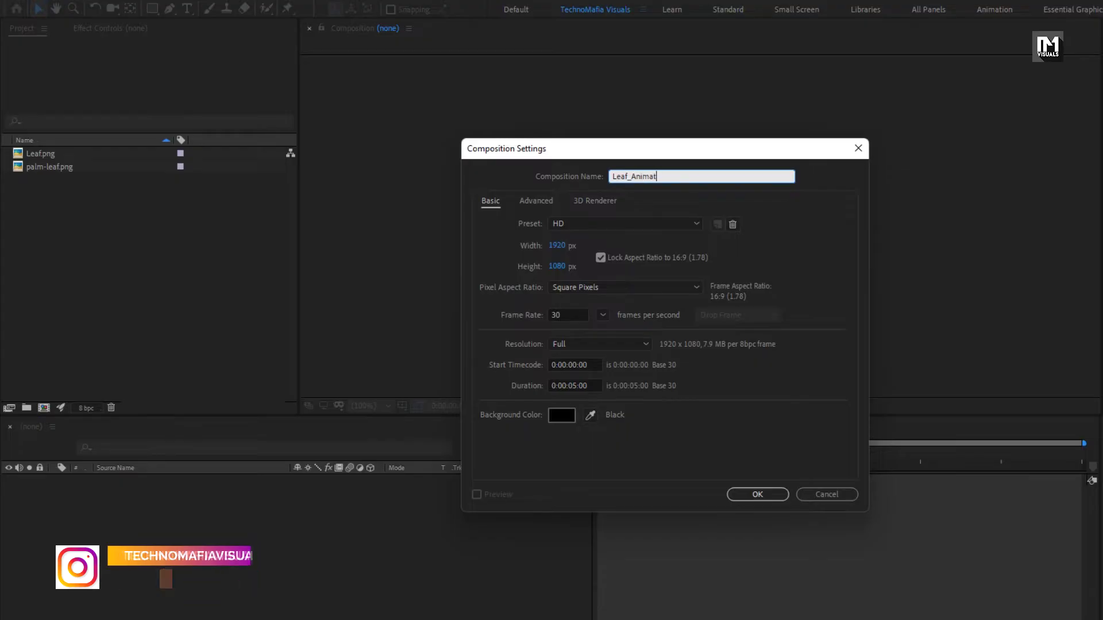
text(ion)
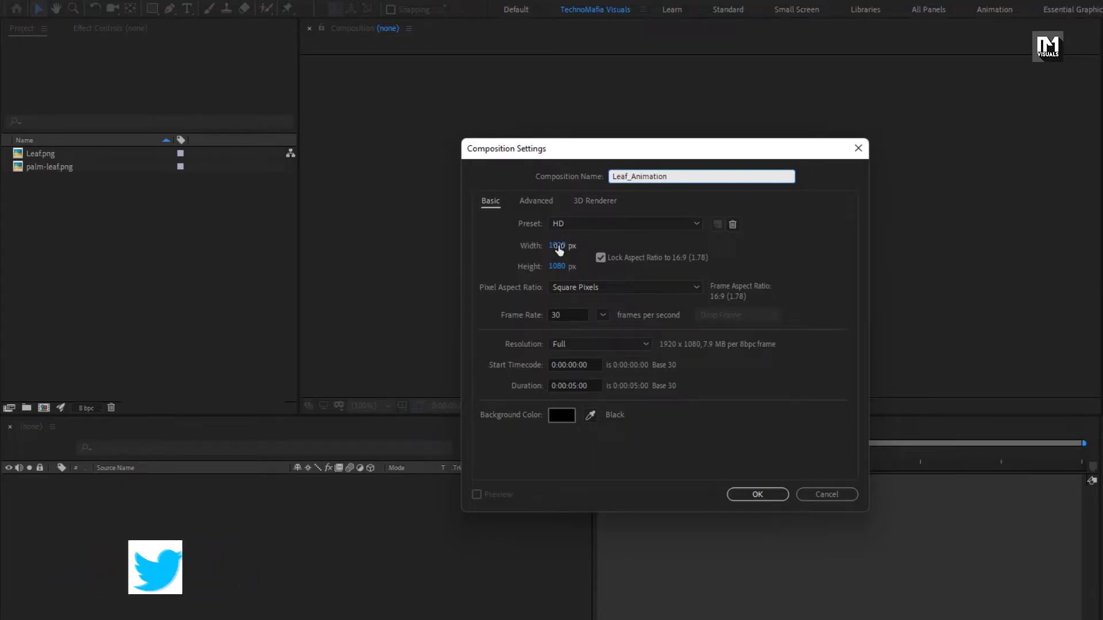
click(557, 246)
text(4080)
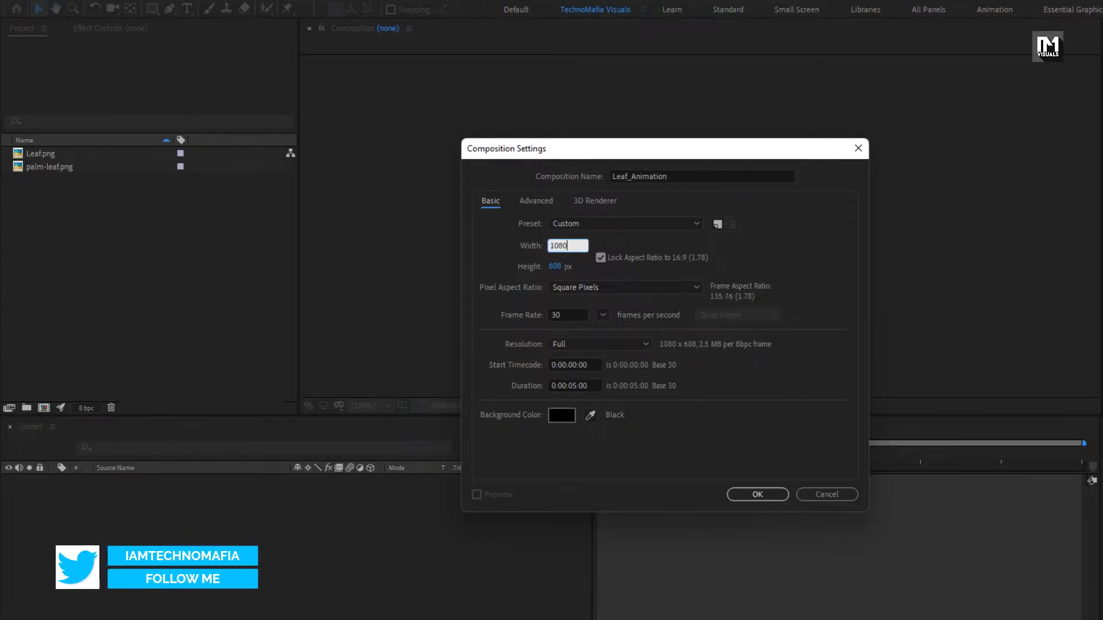
click(601, 258)
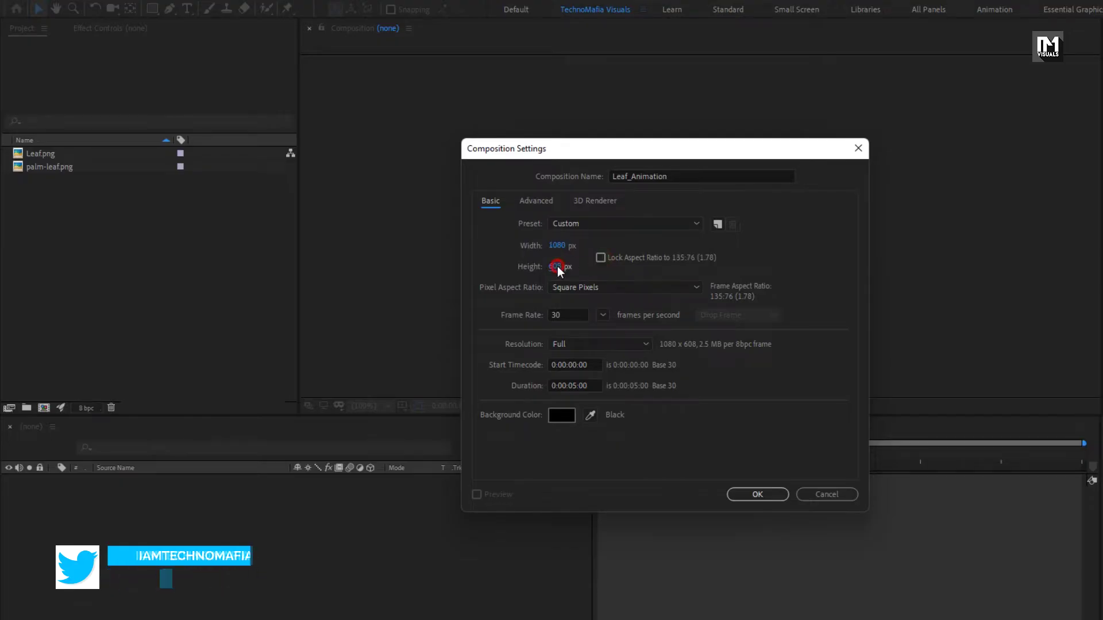
click(557, 266)
text(1080)
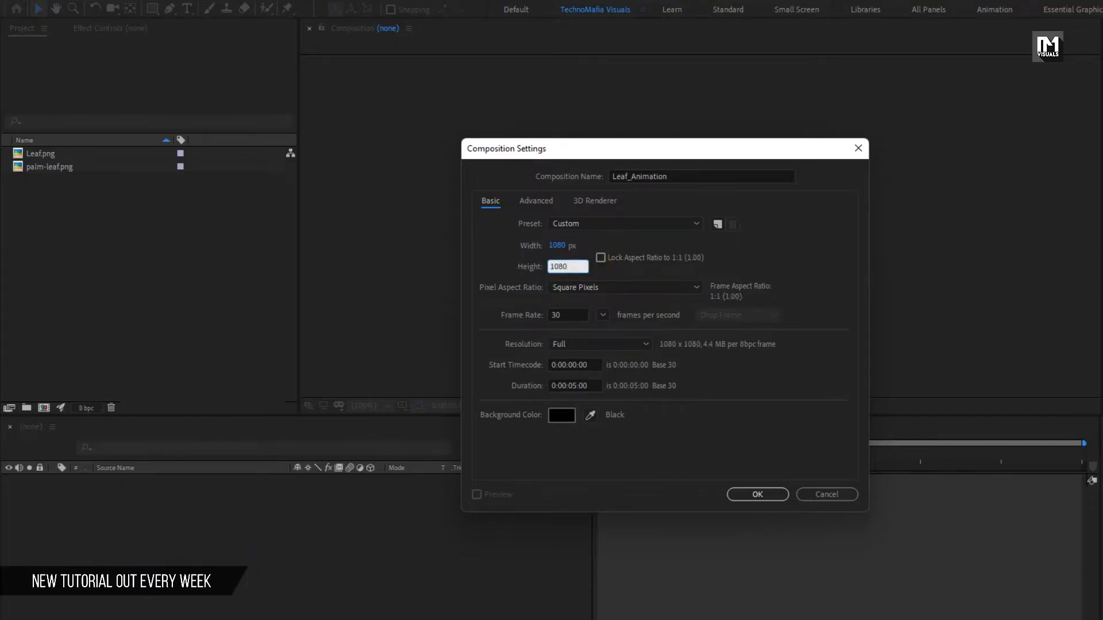
double_click(570, 386)
text(00)
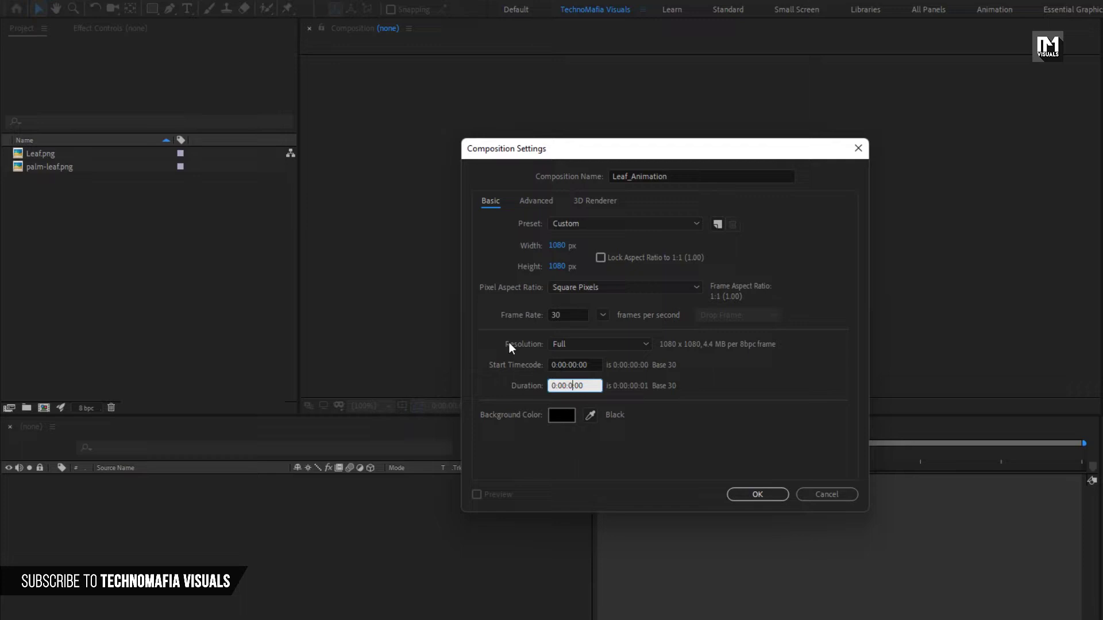
text(1000)
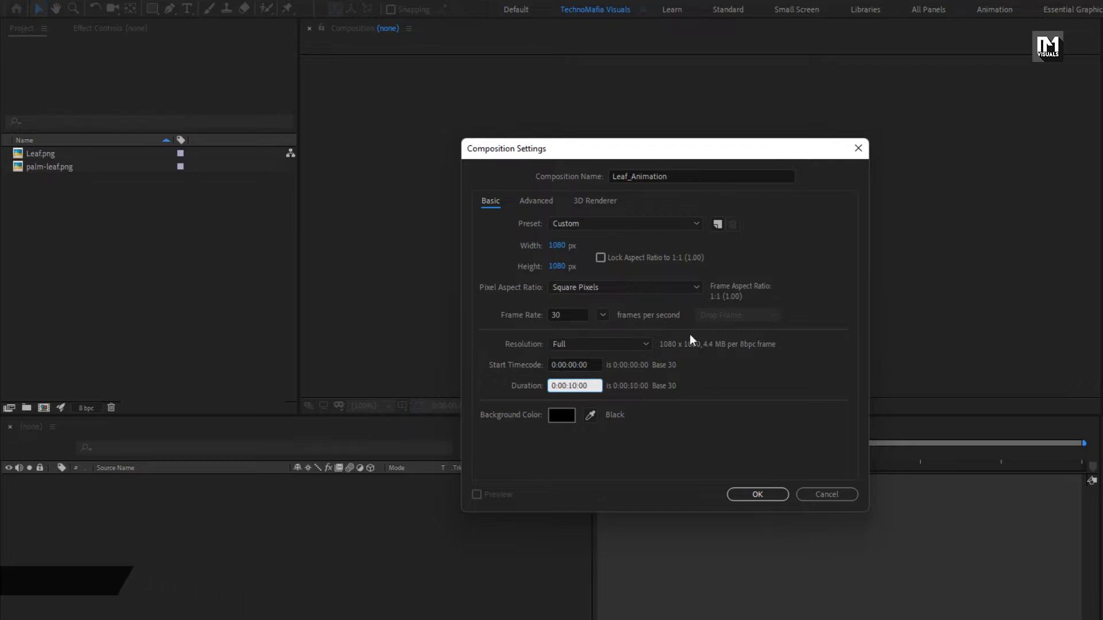
click(752, 493)
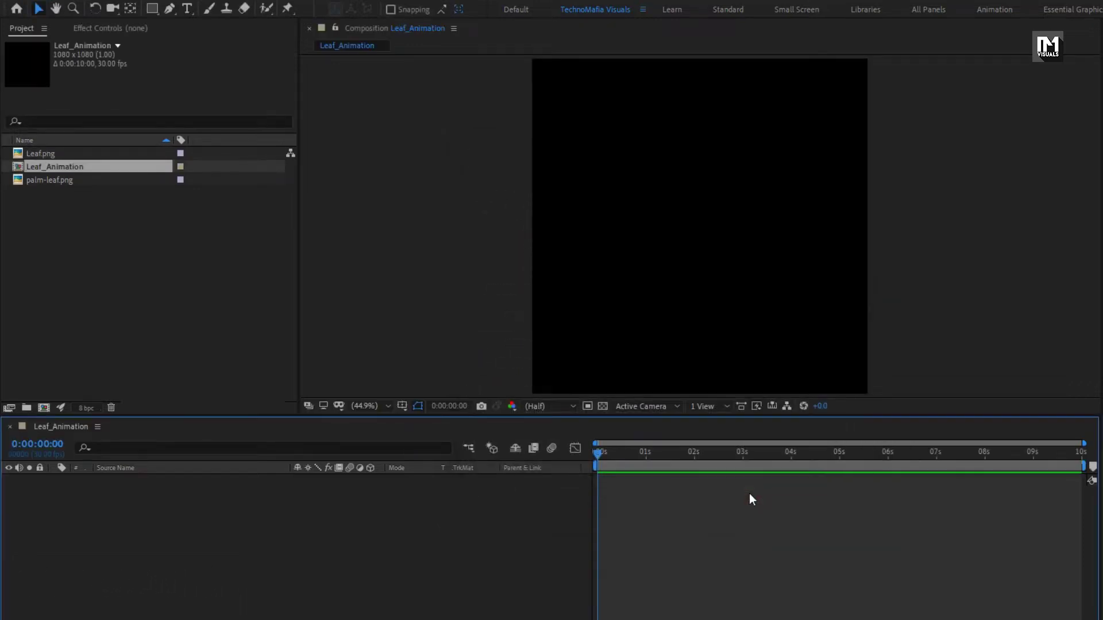
- Add Leaf.png as a layer, apply Turbulent Displace, and move the time to two seconds
click(36, 154)
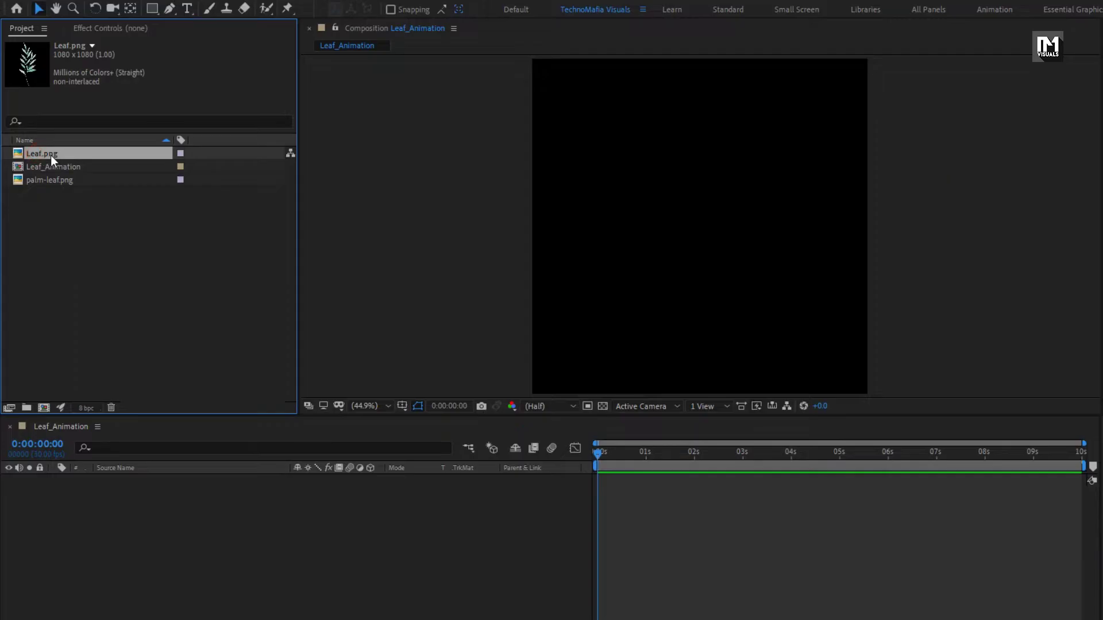
drag(167, 499, 168, 515)
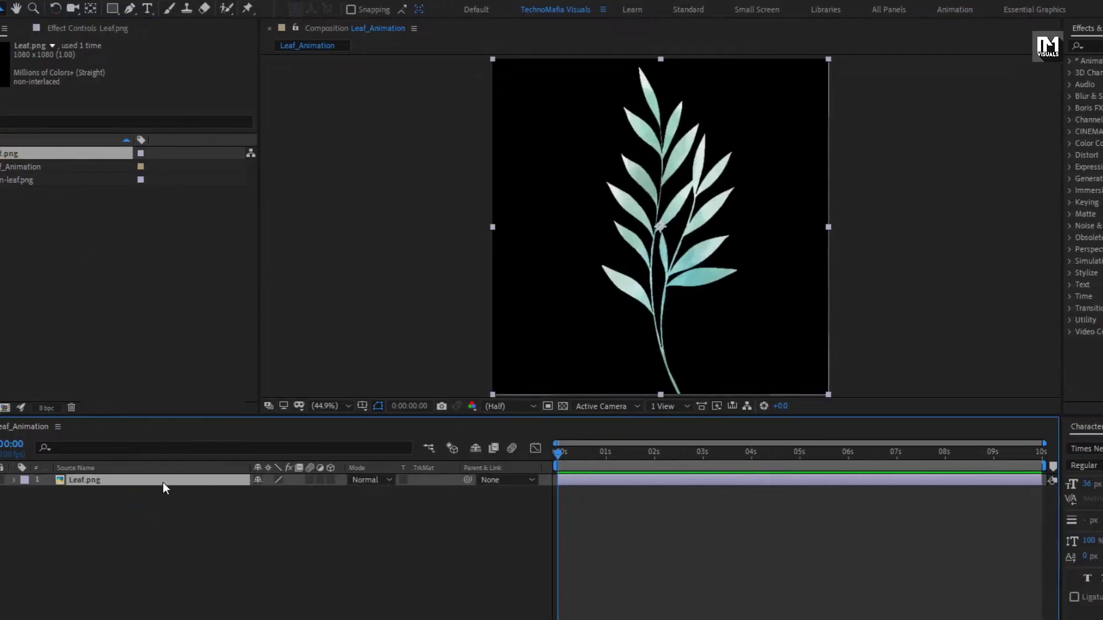
click(954, 47)
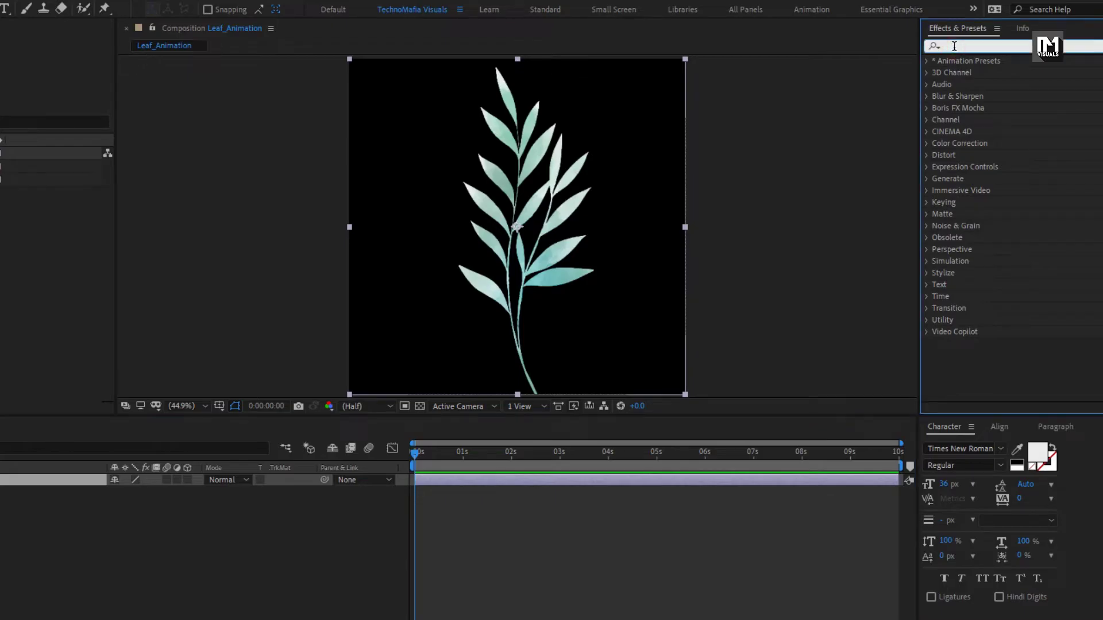
text(turb)
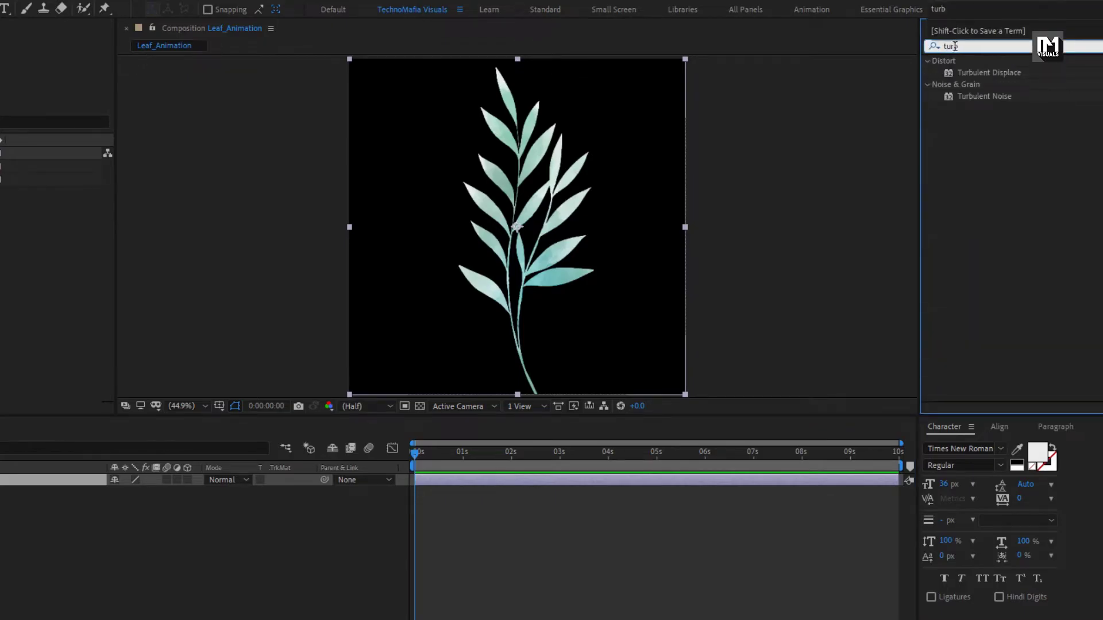
double_click(992, 77)
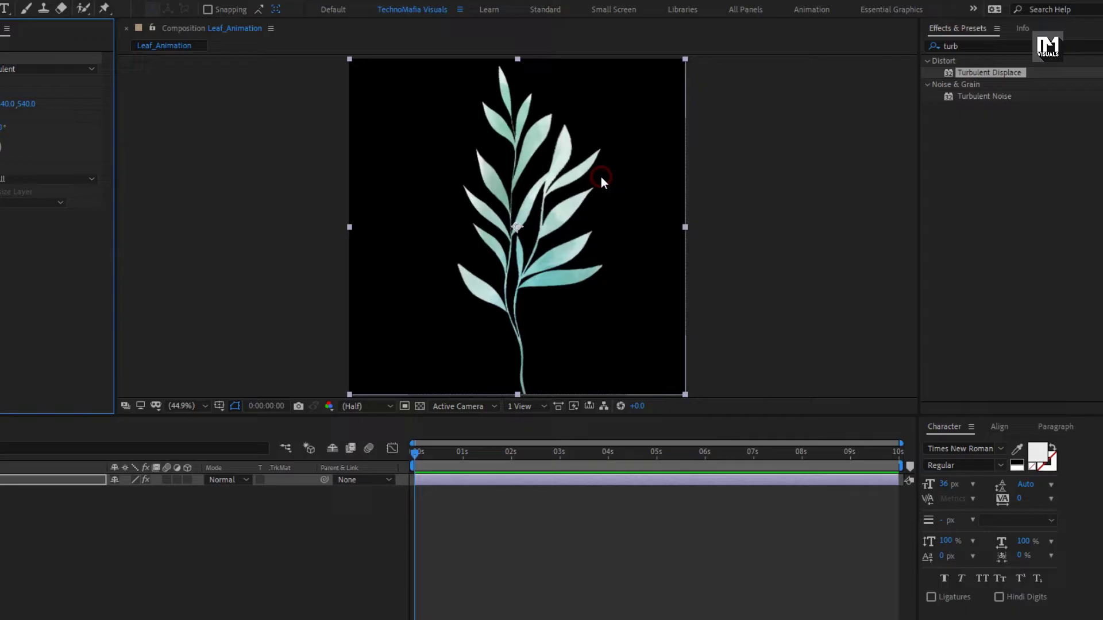
click(681, 455)
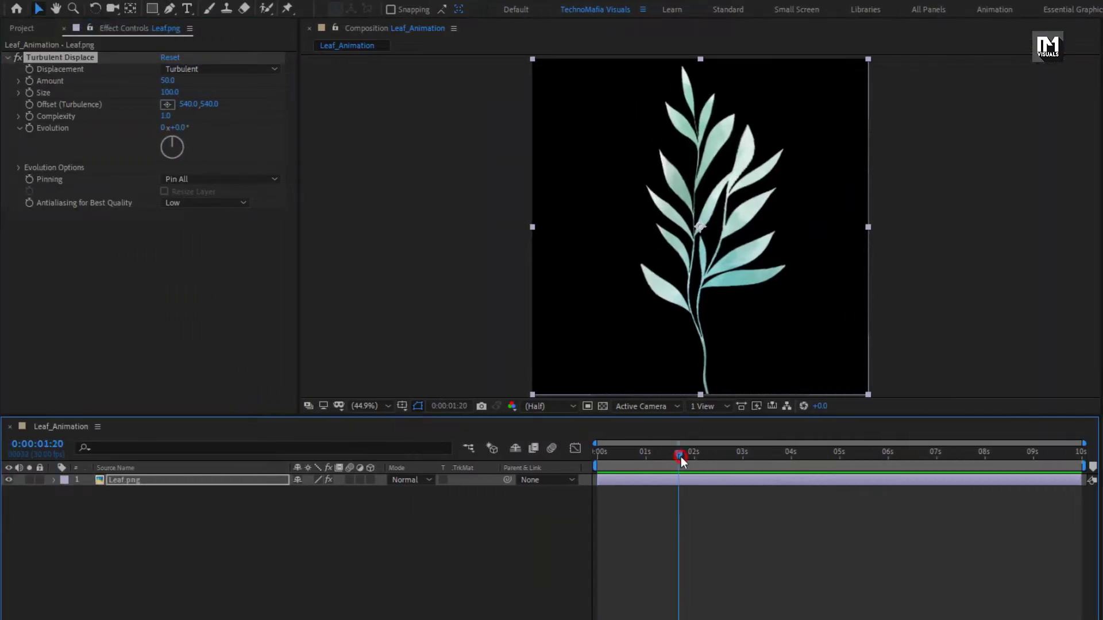
drag(681, 458, 695, 461)
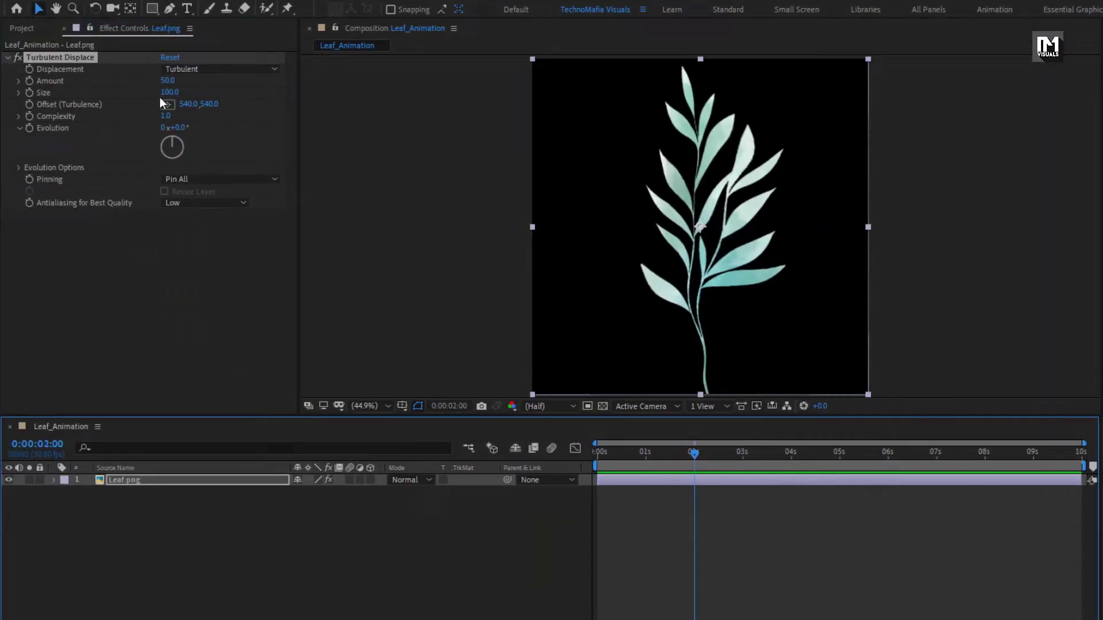
- Keyframe Turbulent Displace Amount from 100 at 0s to 0 at 2s, with Size 20
click(166, 81)
text(0)
key(Return)
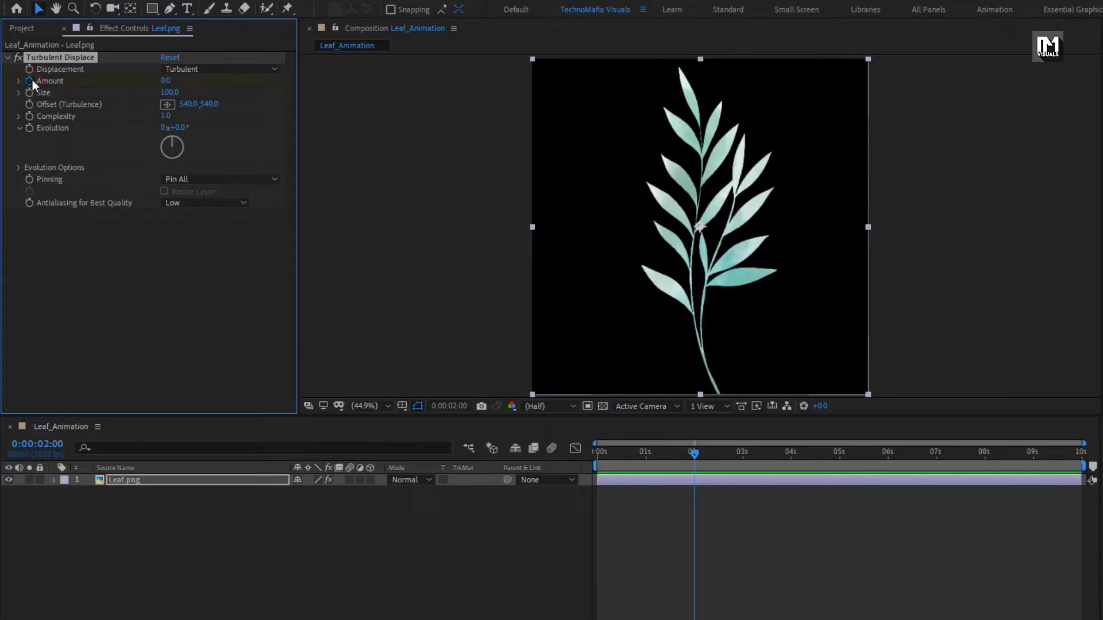
drag(657, 454, 594, 452)
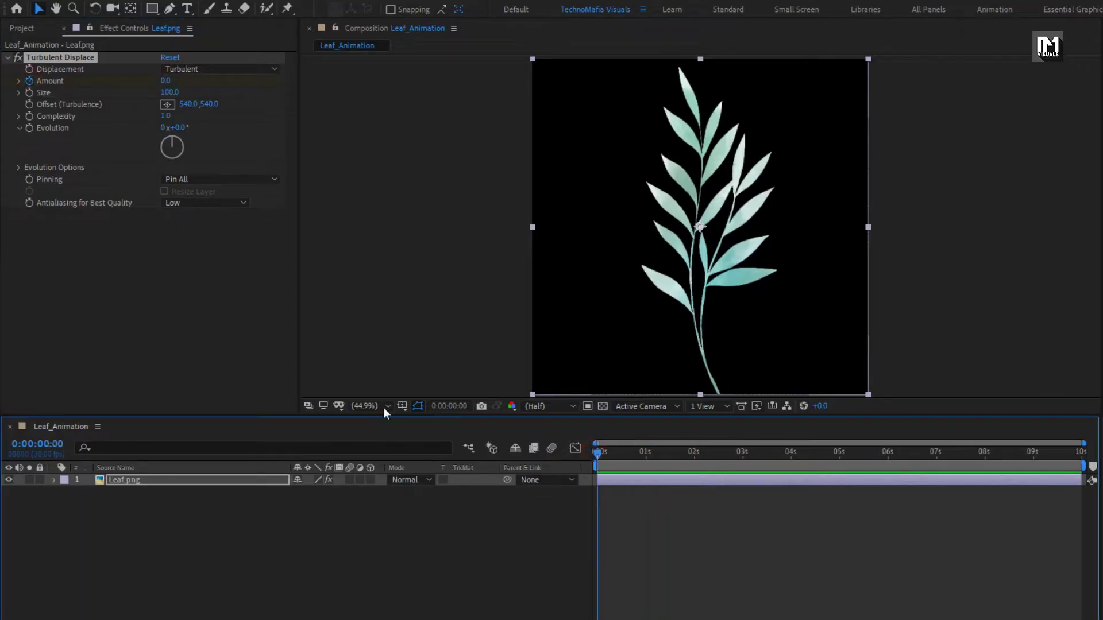
click(165, 82)
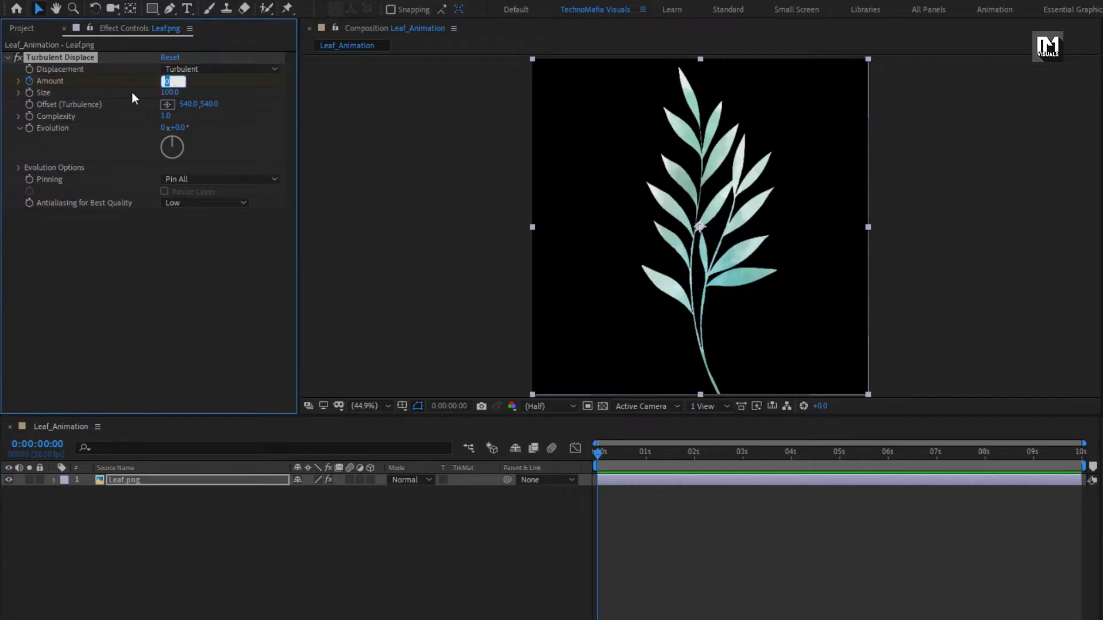
text(100)
key(Return)
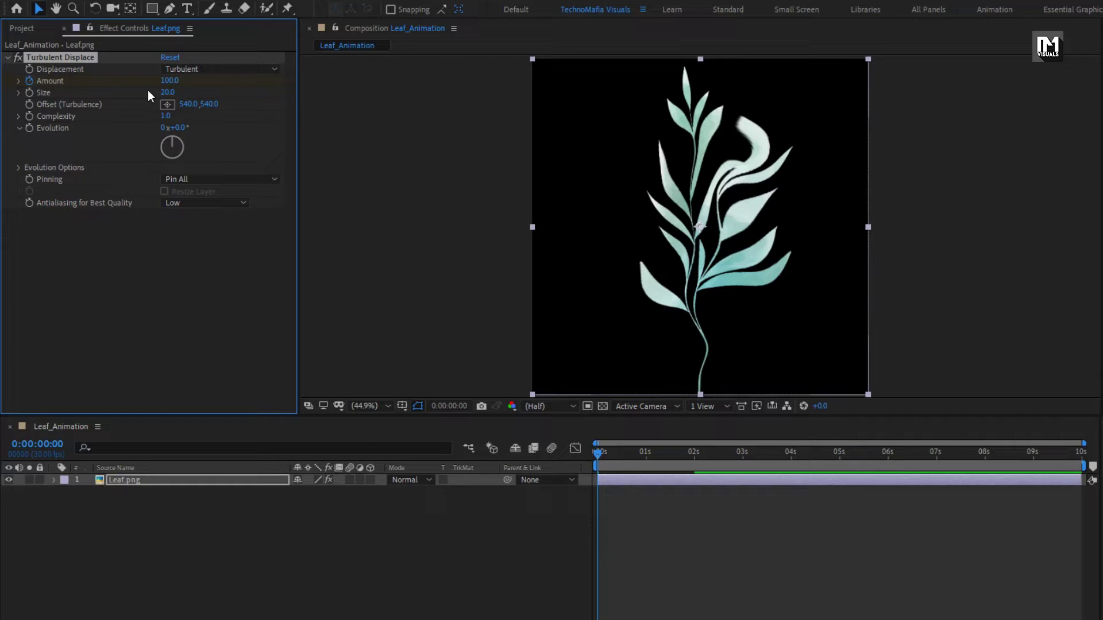
drag(601, 459, 746, 462)
key(u)
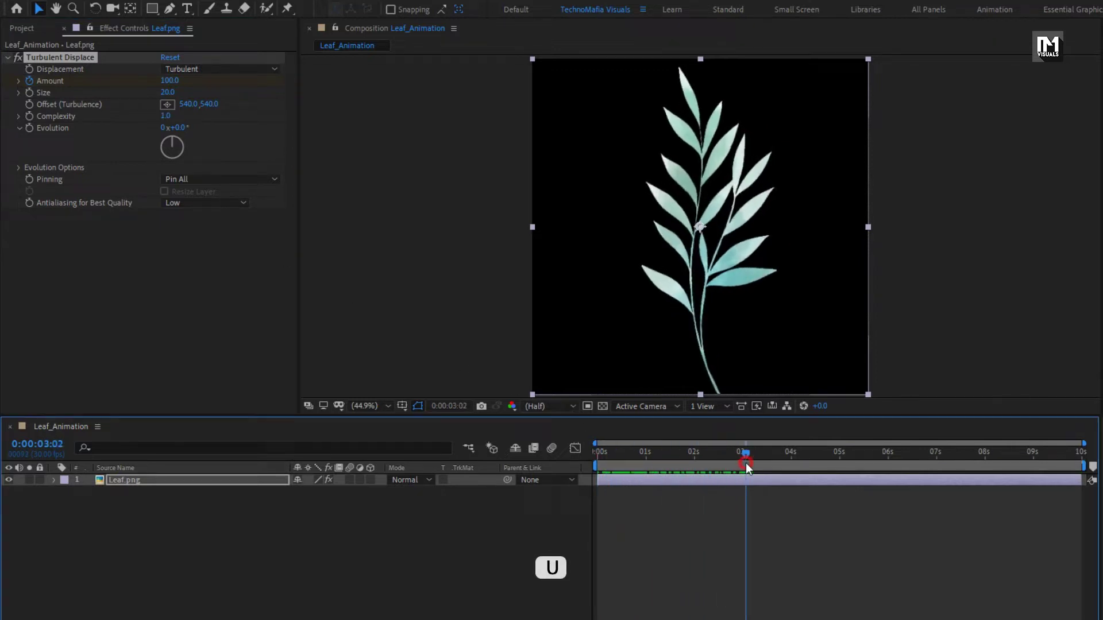
- Apply Easy Ease to both Turbulent Displace Amount keyframes
click(217, 481)
key(u)
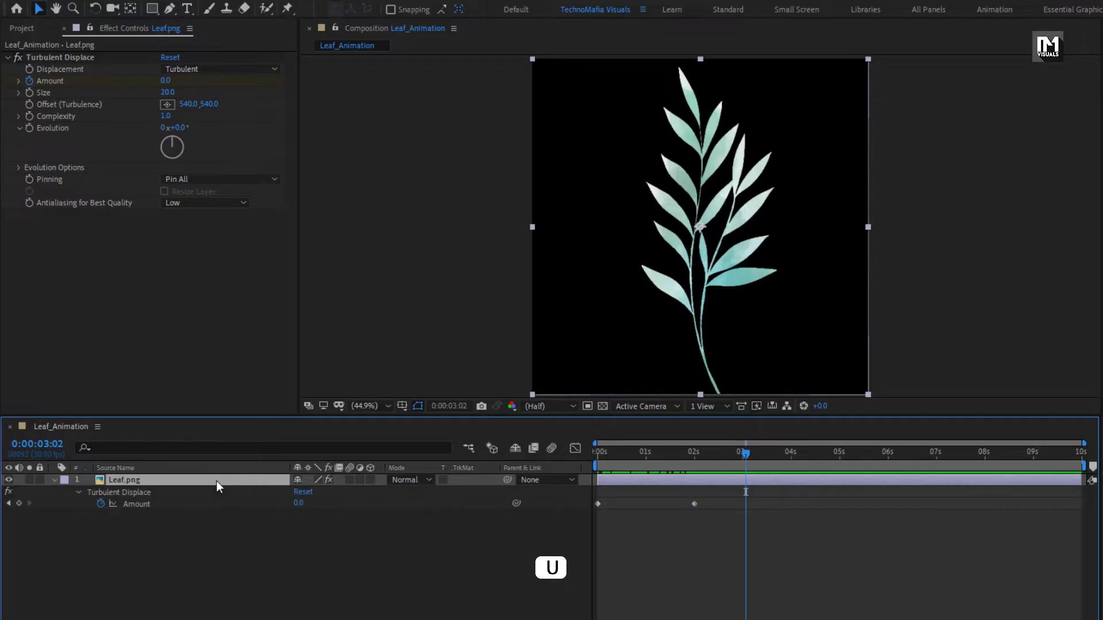
drag(705, 532, 585, 495)
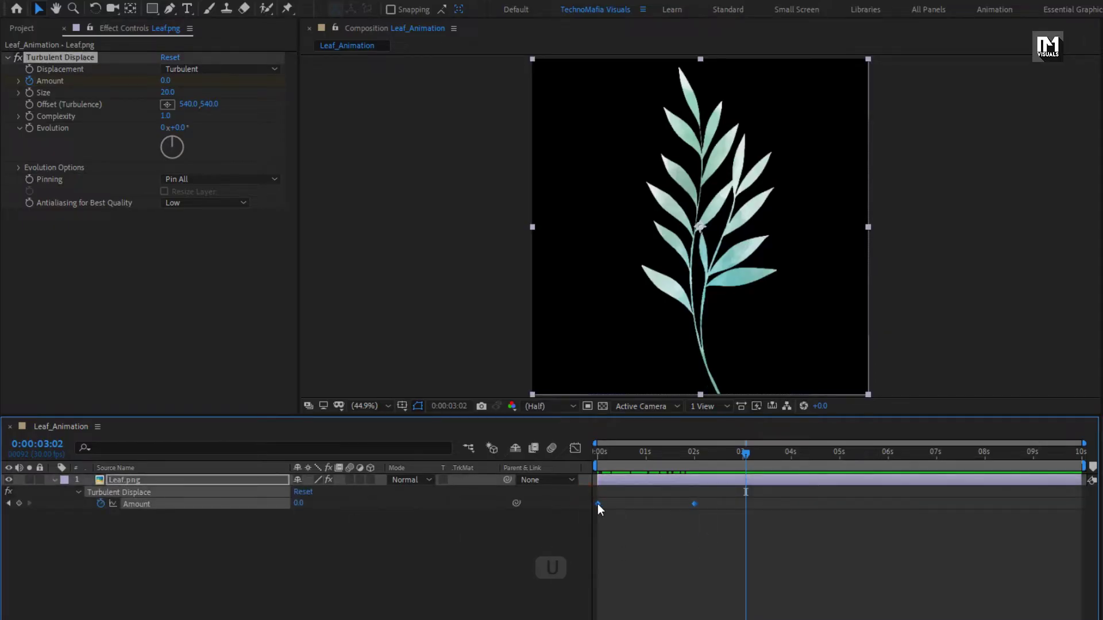
right_click(598, 504)
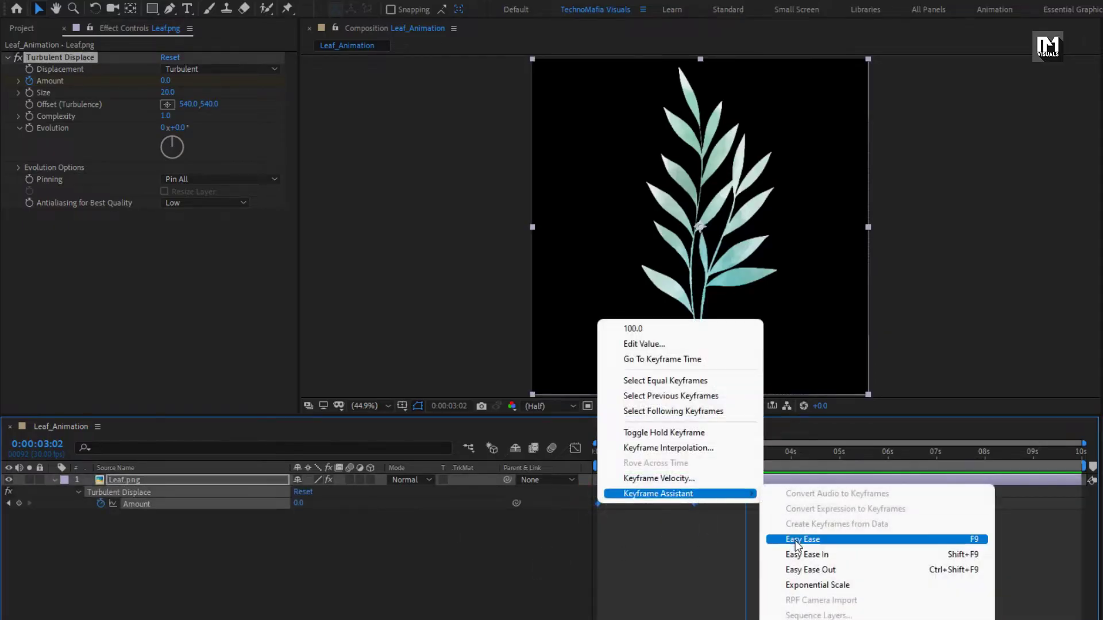
click(795, 541)
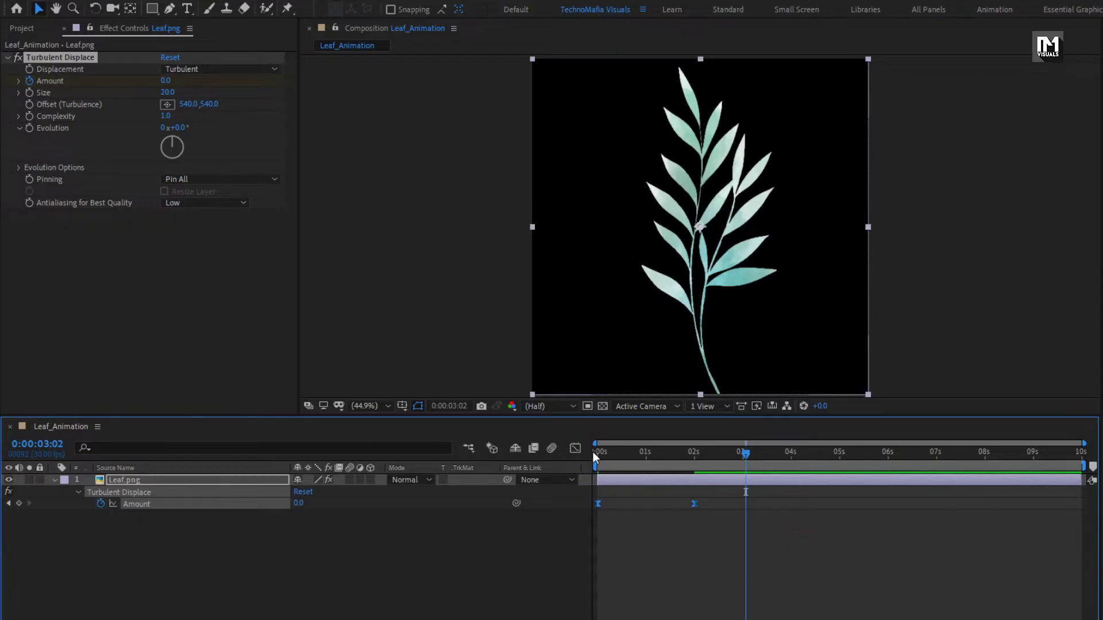
- Reshape the Amount speed curve in the Graph Editor to about 77% influence
click(576, 449)
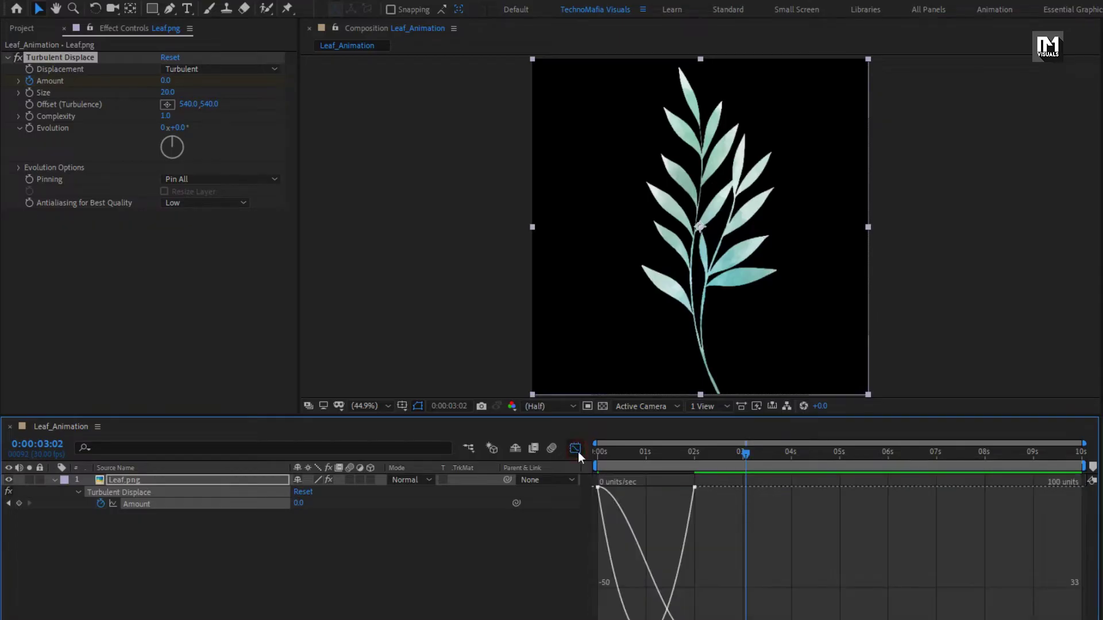
right_click(718, 550)
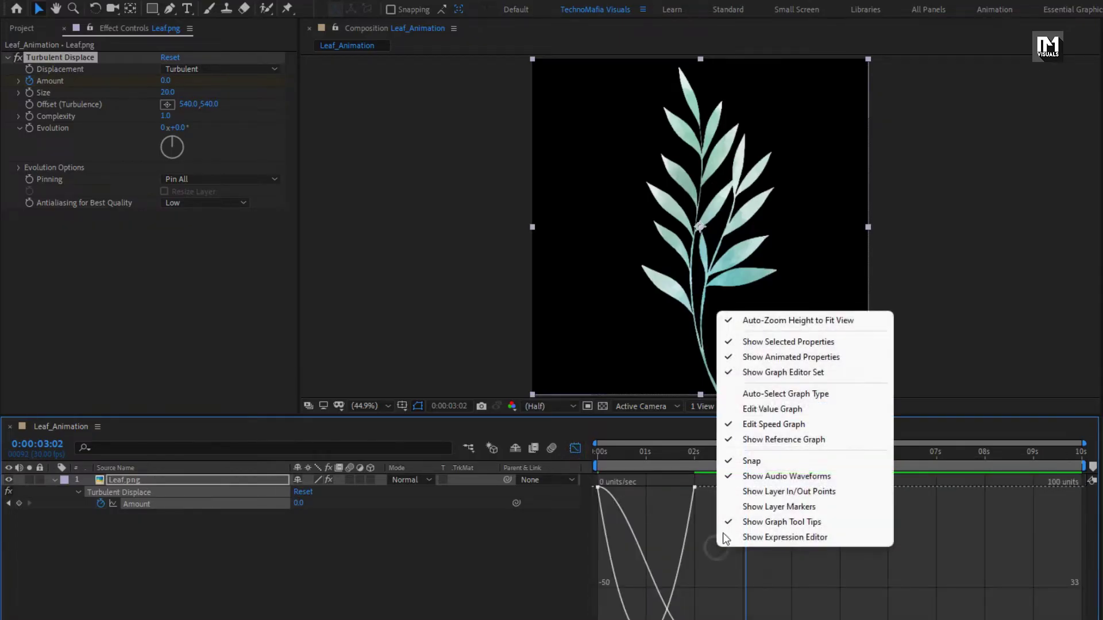
click(763, 425)
mouse_move(720, 508)
mouse_down()
mouse_move(674, 480)
mouse_move(682, 496)
mouse_move(636, 484)
mouse_move(623, 458)
mouse_move(663, 458)
mouse_up()
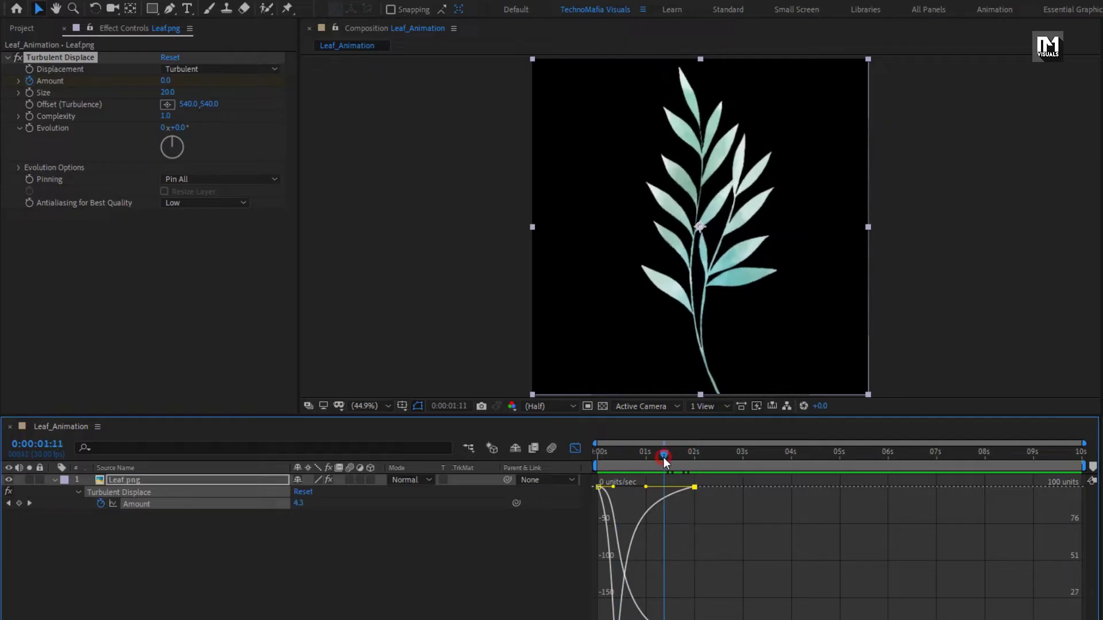
click(576, 448)
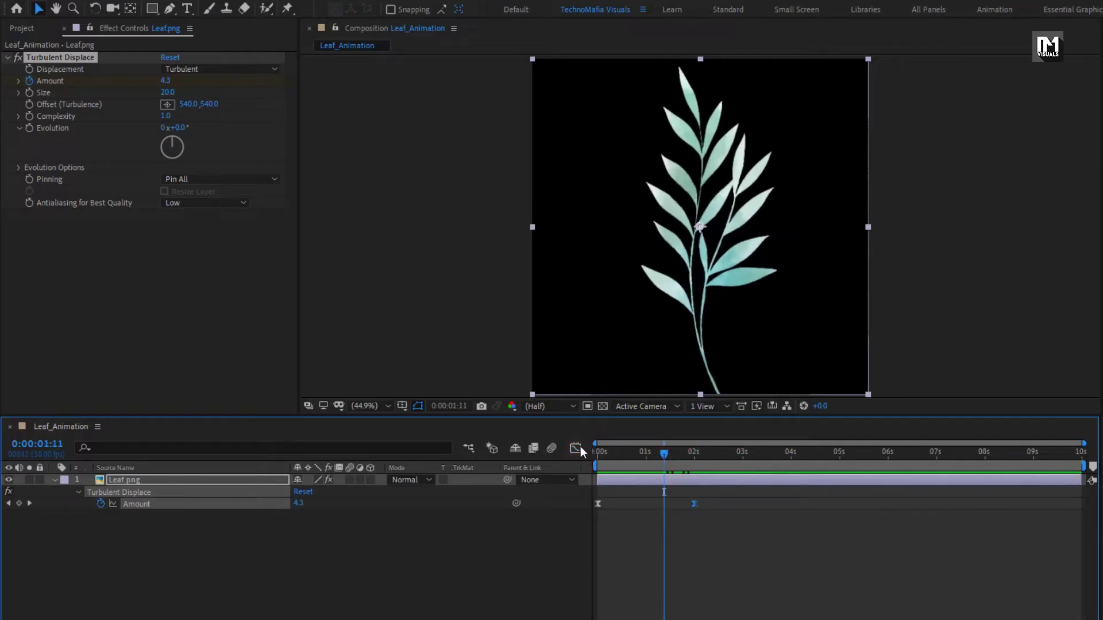
- Move the leaf layer's anchor point down to the stem base with the Pan Behind tool
click(188, 478)
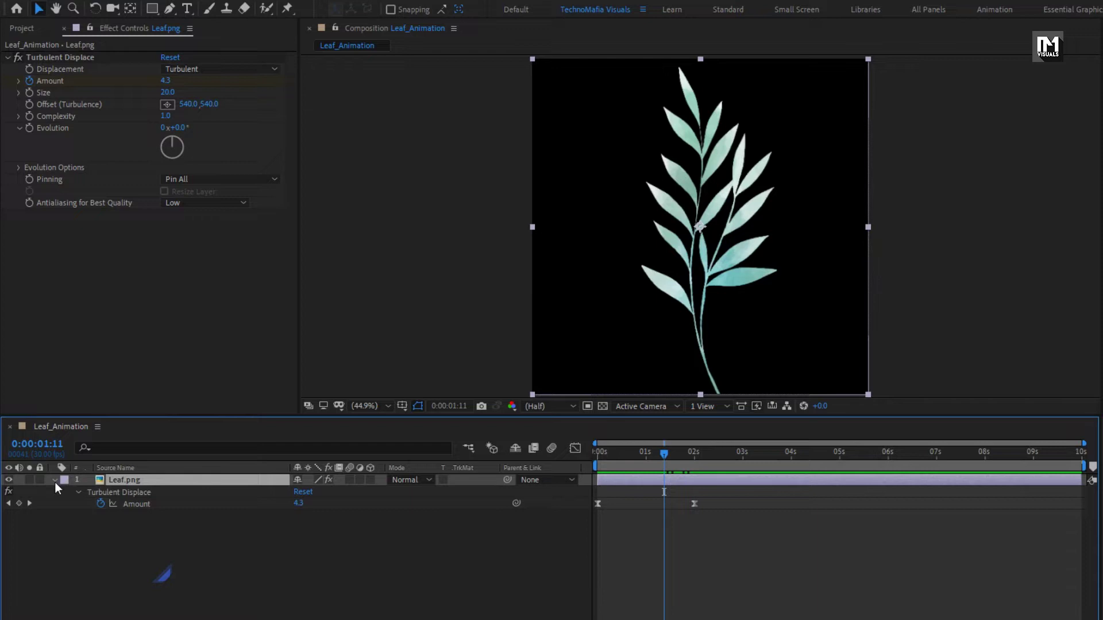
click(54, 480)
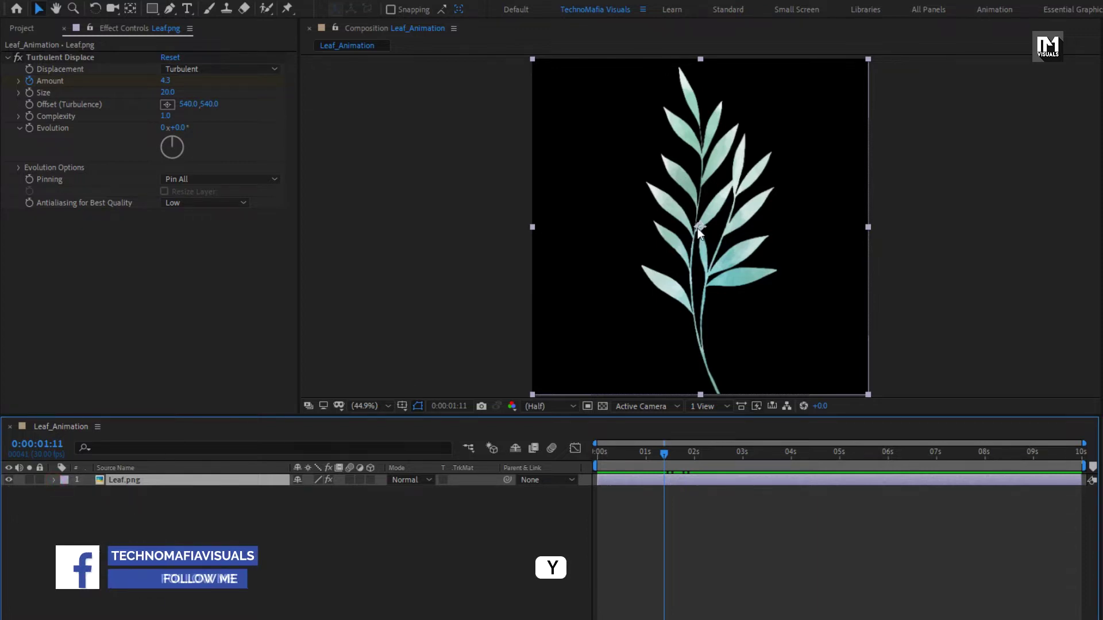
key(y)
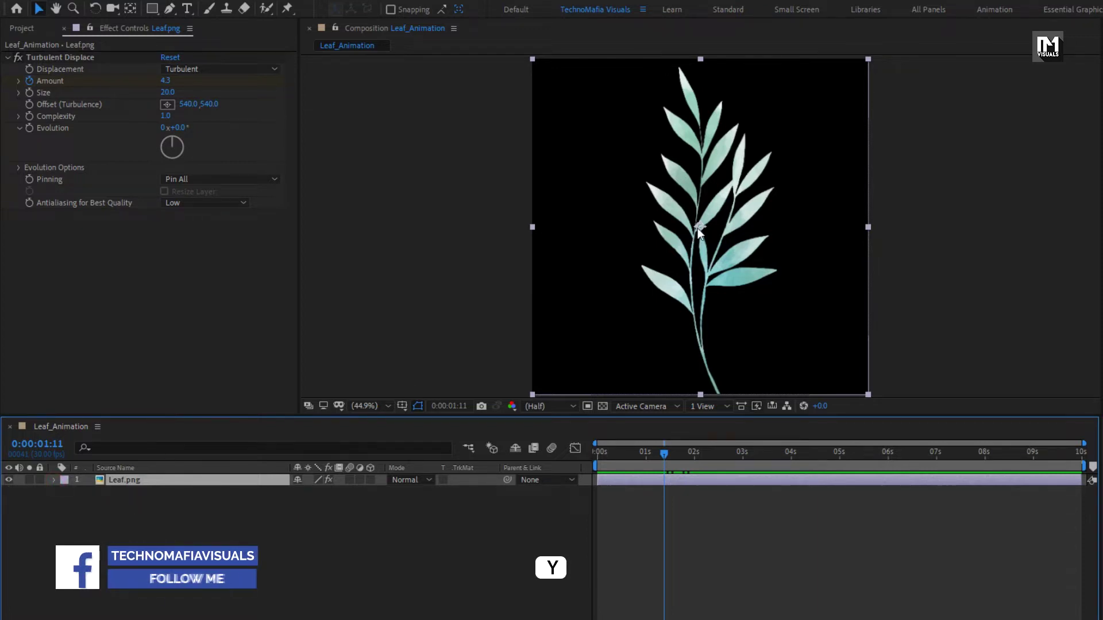
drag(698, 226, 717, 396)
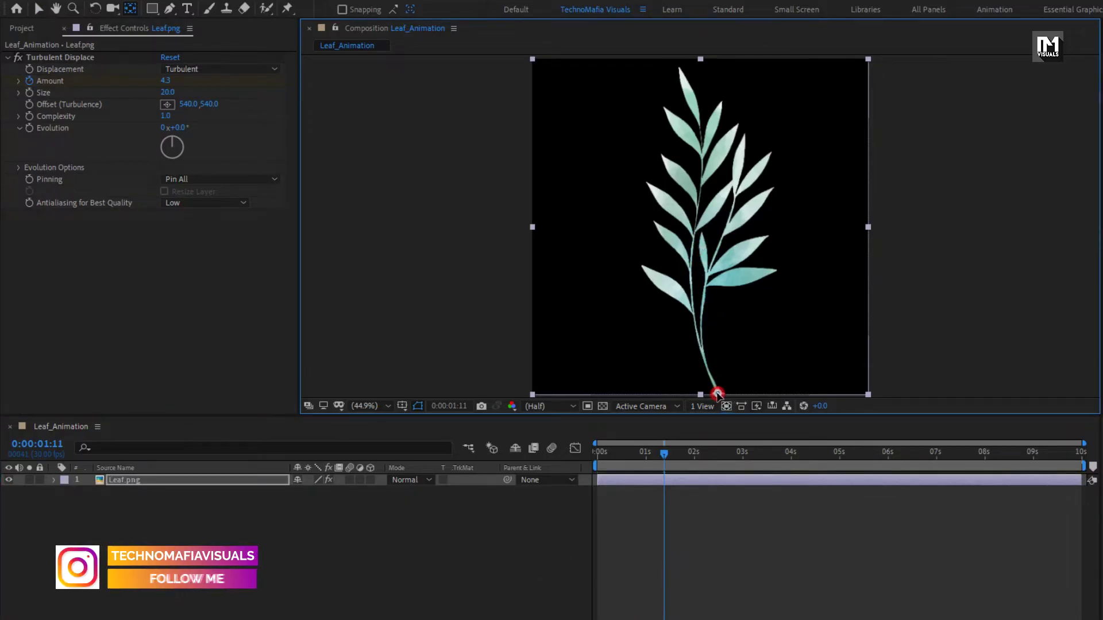
- Keyframe the leaf's Scale from 0% at the start to 100% at two seconds
key(v)
key(s)
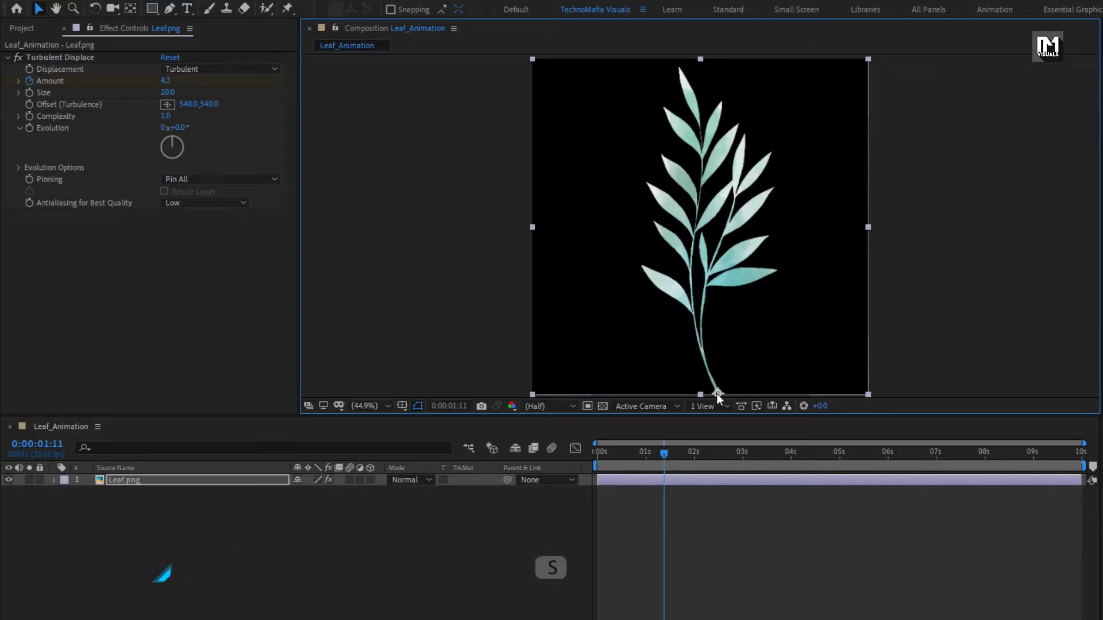
click(265, 481)
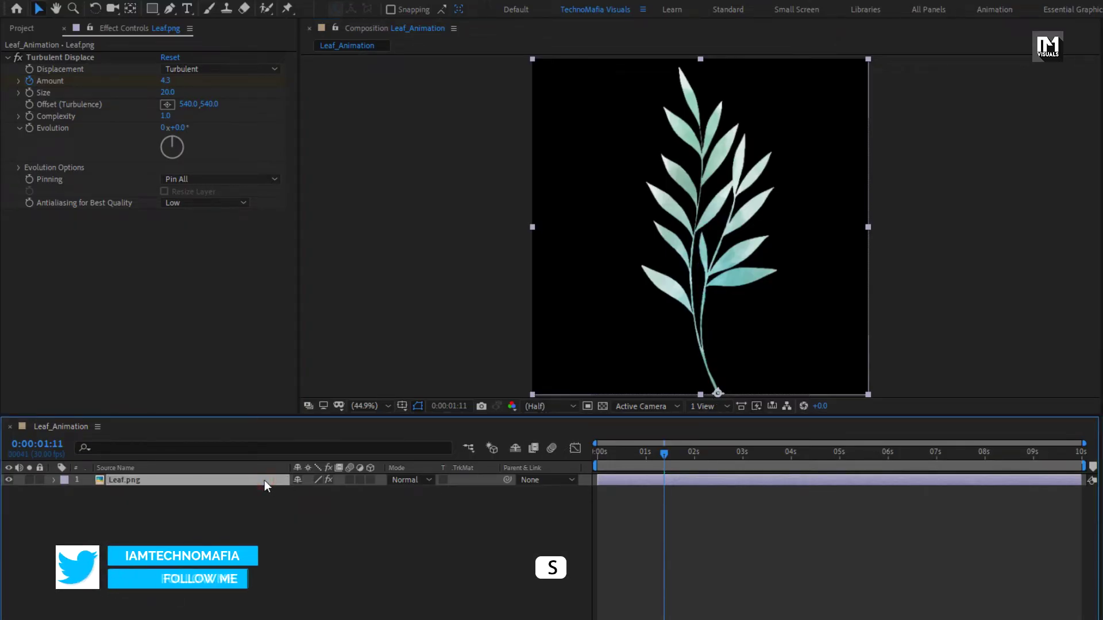
key(s)
click(693, 456)
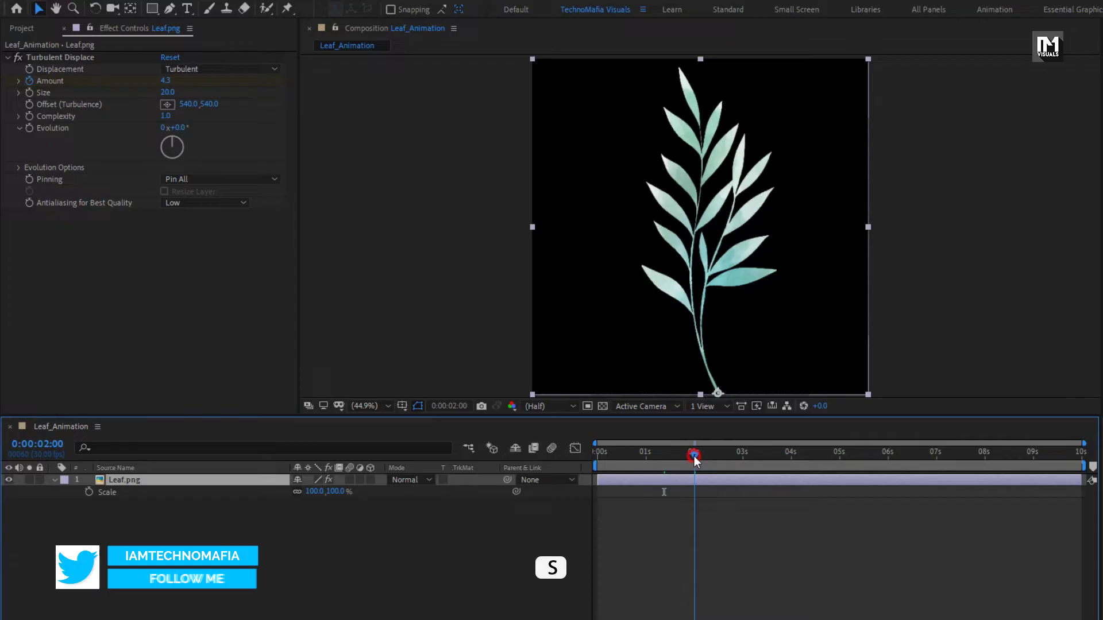
click(90, 493)
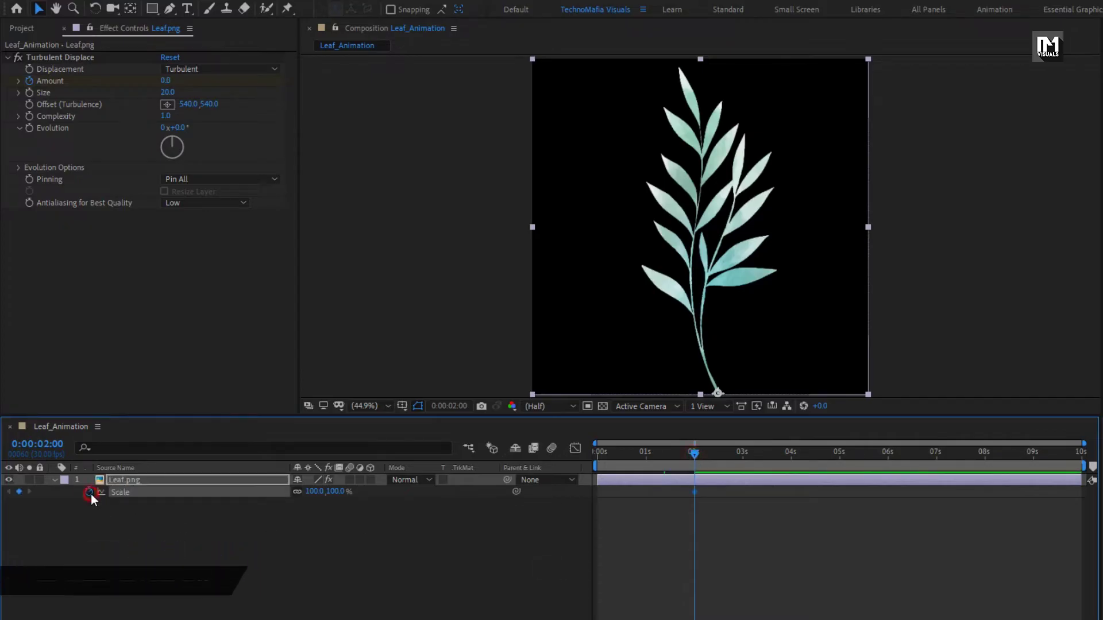
drag(648, 460, 584, 455)
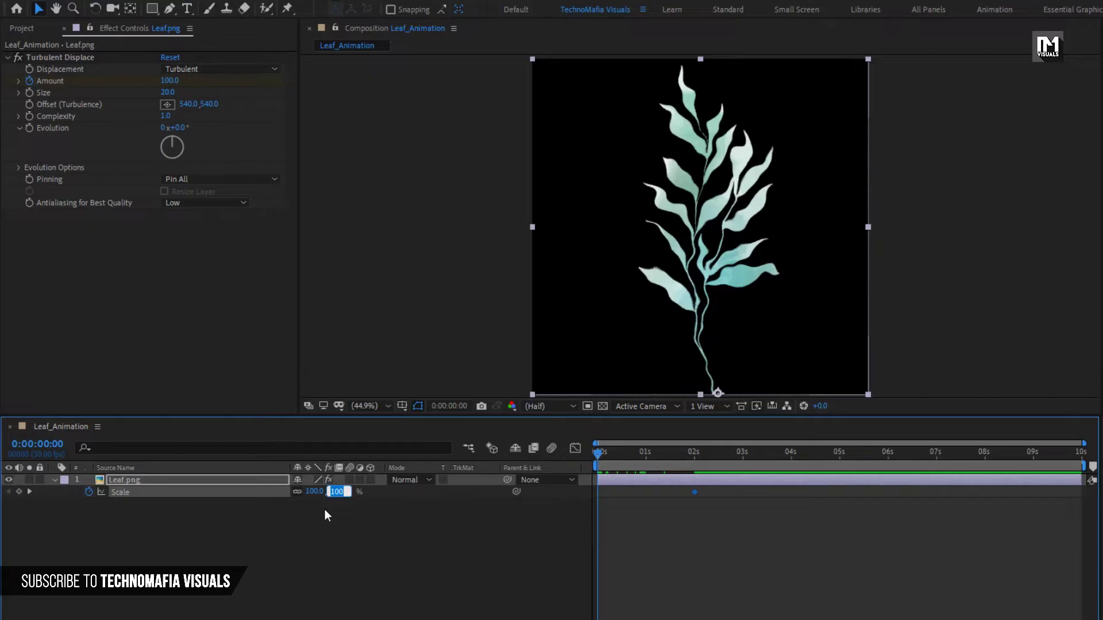
text(0)
key(Return)
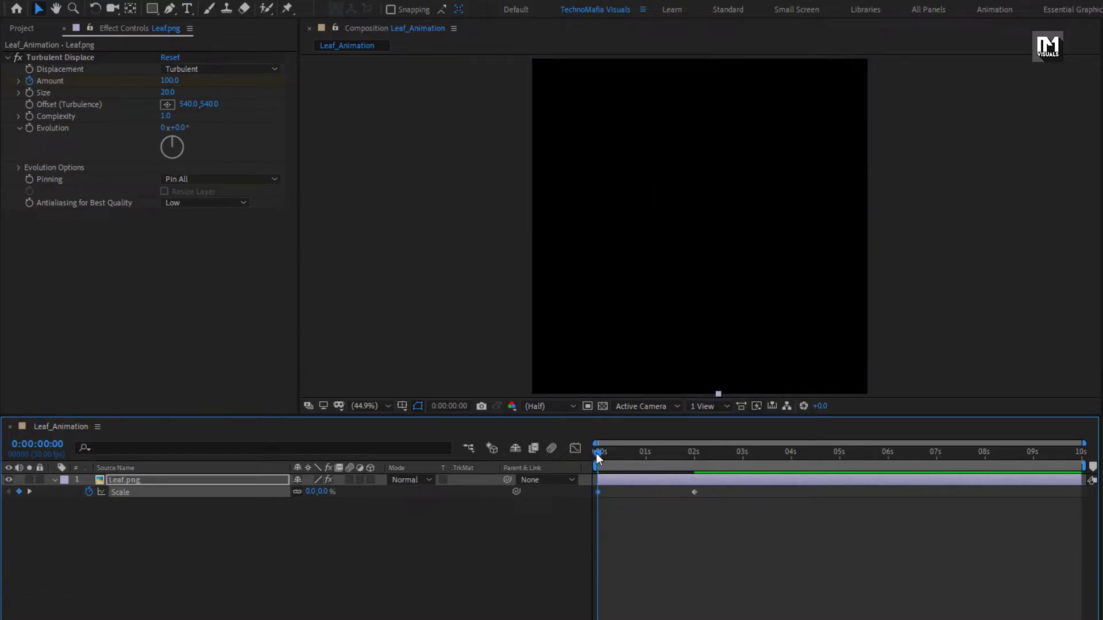
mouse_move(596, 459)
mouse_down()
mouse_move(696, 455)
mouse_move(595, 457)
mouse_move(682, 463)
mouse_up()
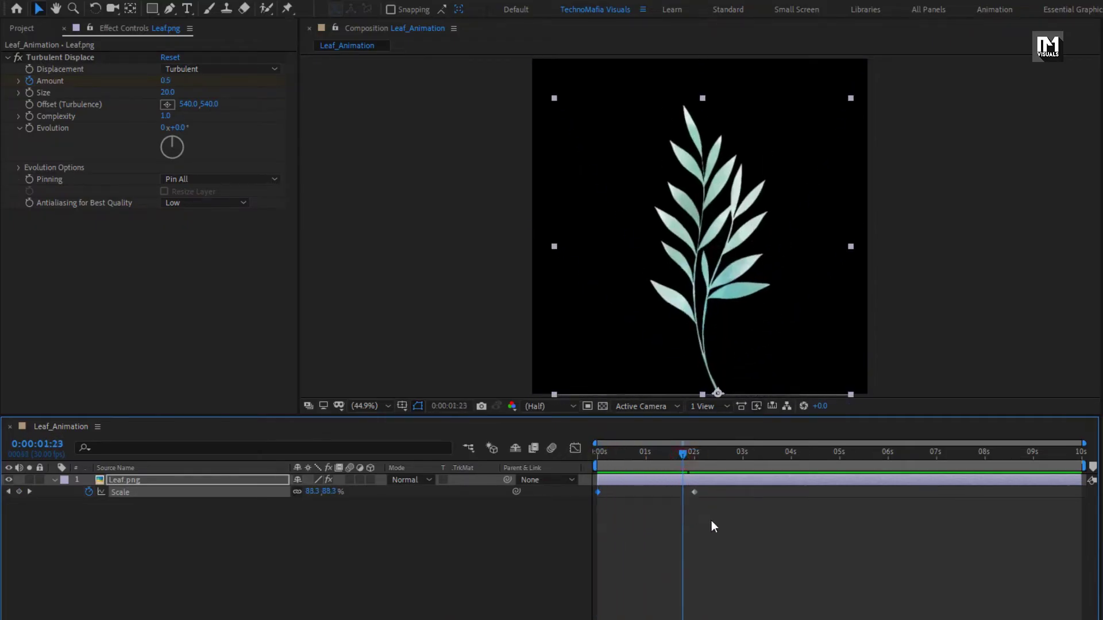
- Apply Easy Ease to both Scale keyframes and reshape their speed curve in the Graph Editor
drag(712, 526, 597, 484)
right_click(598, 493)
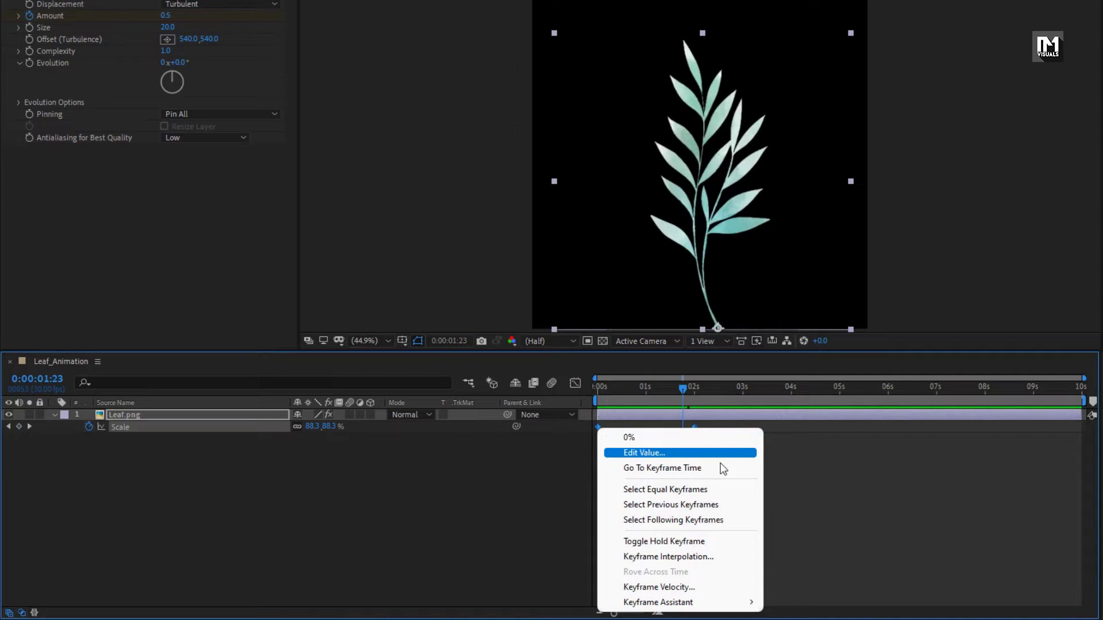
click(779, 515)
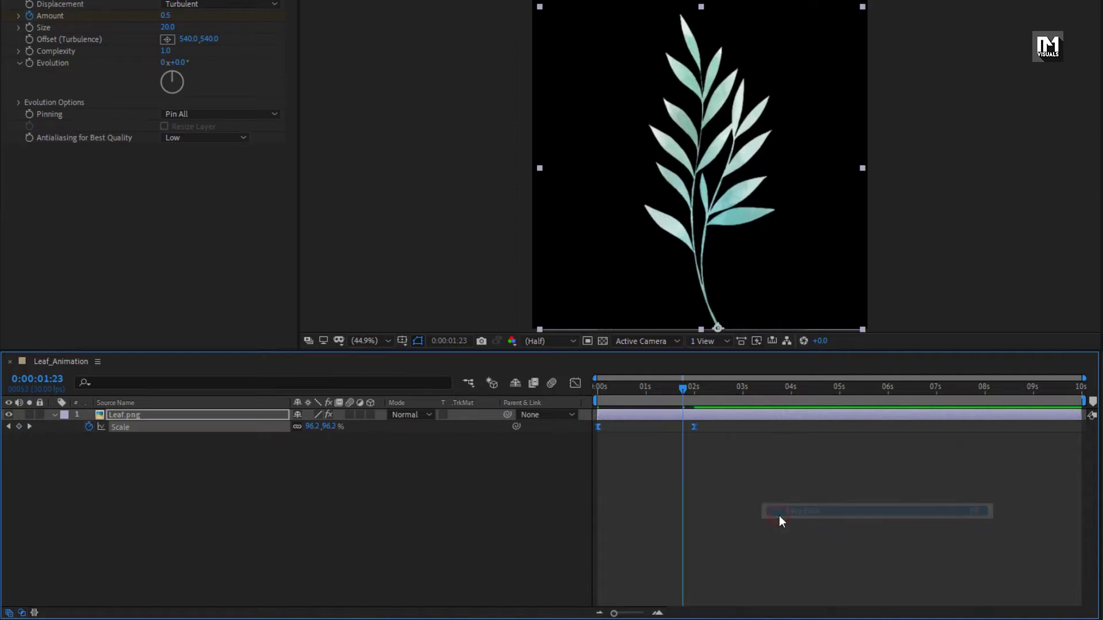
click(577, 448)
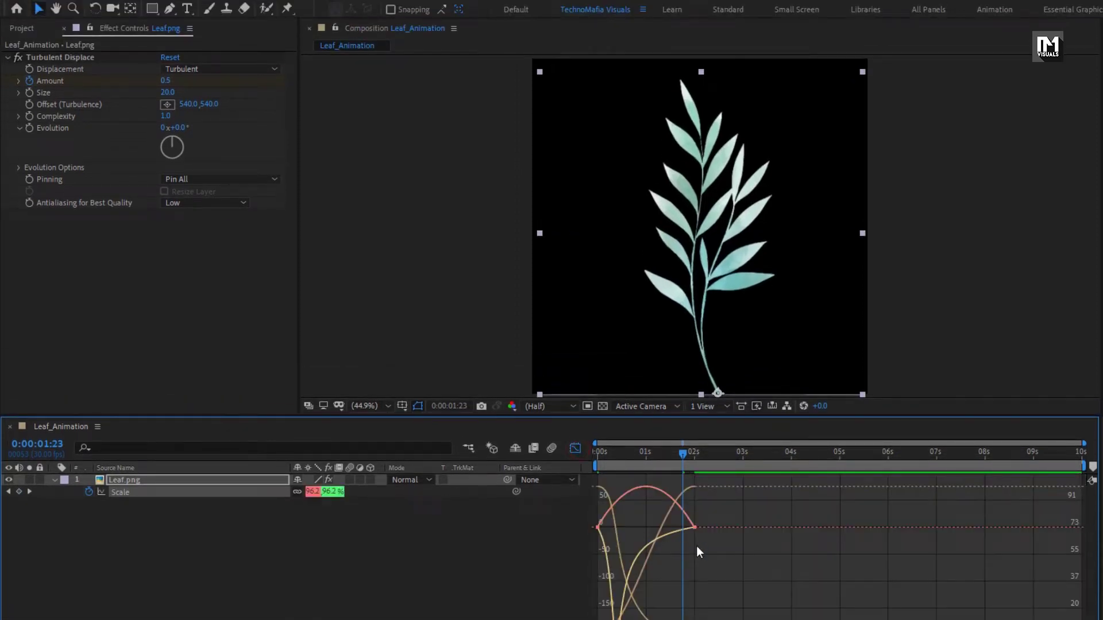
mouse_move(706, 517)
mouse_down()
mouse_move(682, 542)
mouse_move(644, 529)
mouse_up()
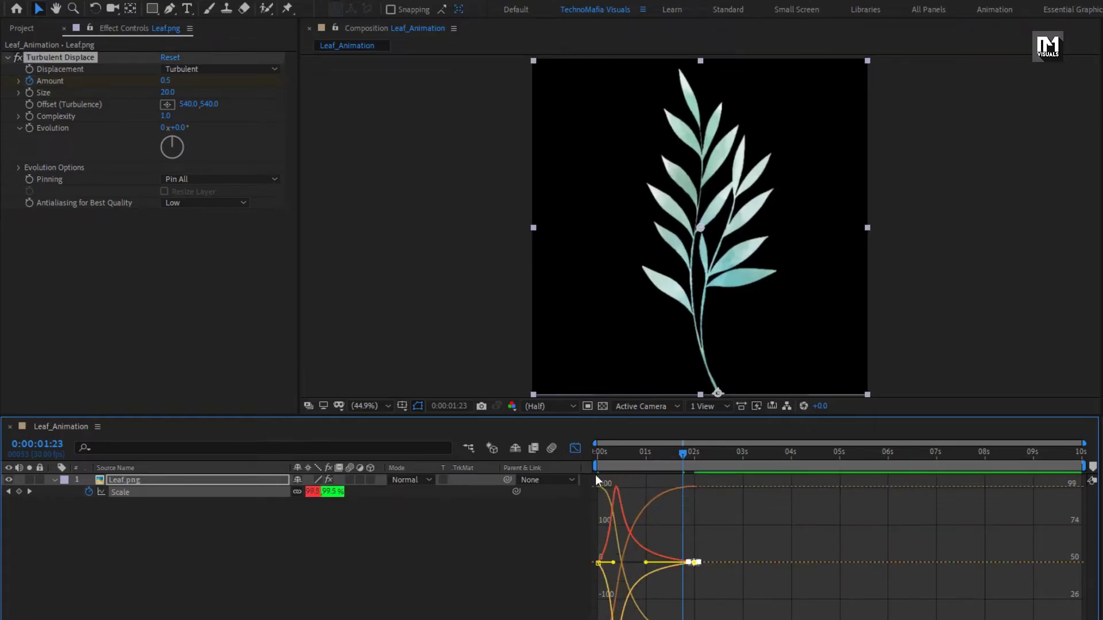
click(575, 446)
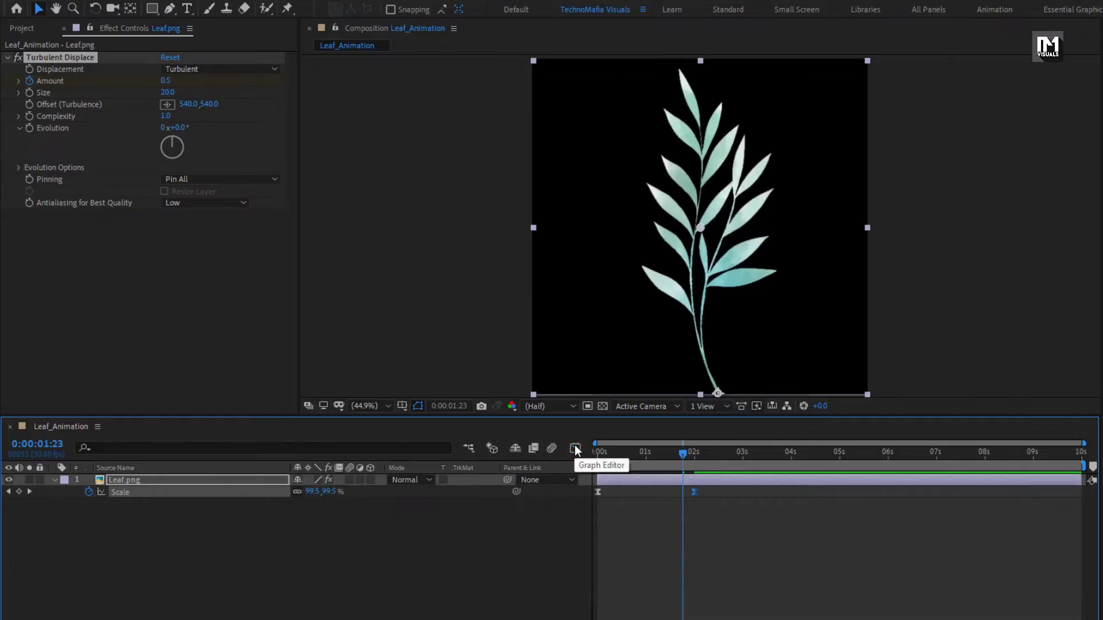
drag(599, 454, 675, 458)
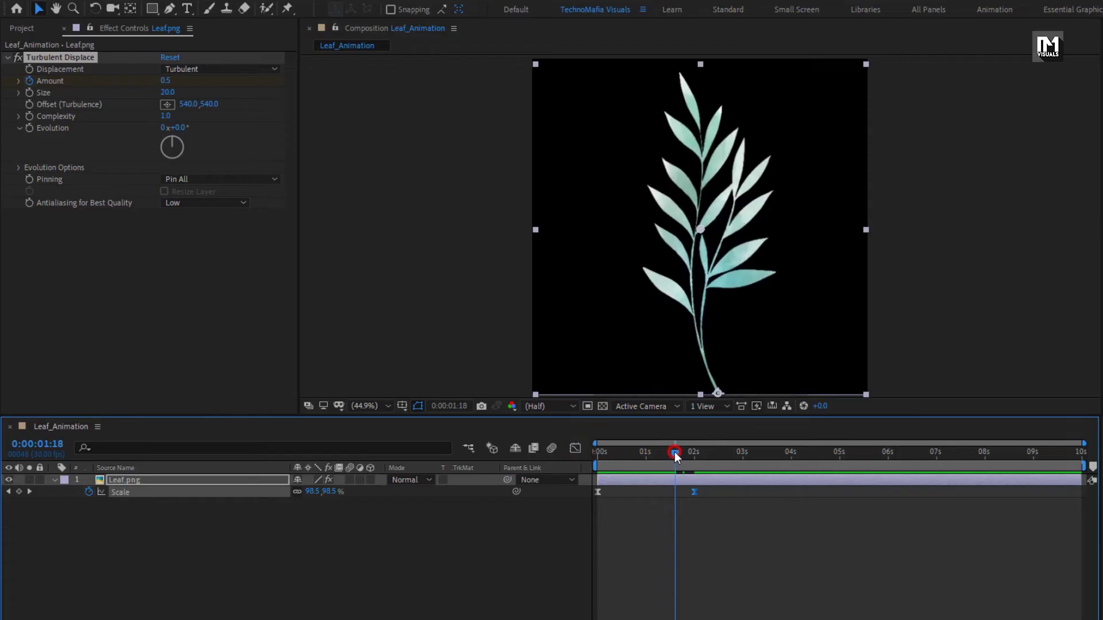
- Pre-compose the leaf layer as 'Leaf', moving all attributes into the new composition
click(55, 479)
click(134, 479)
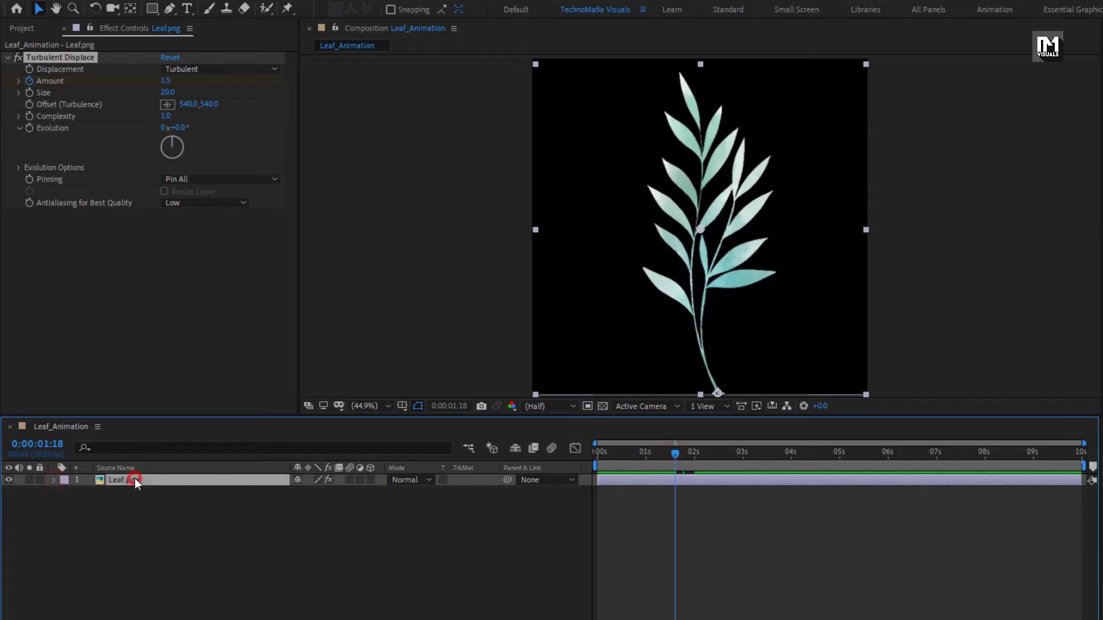
right_click(135, 478)
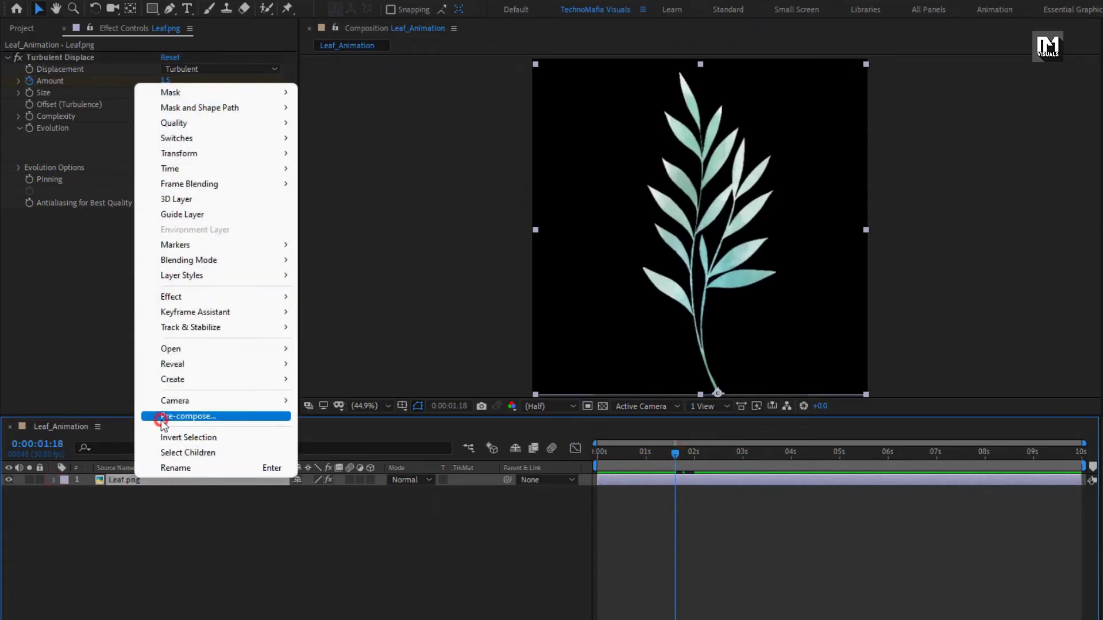
click(161, 420)
text(Leaf)
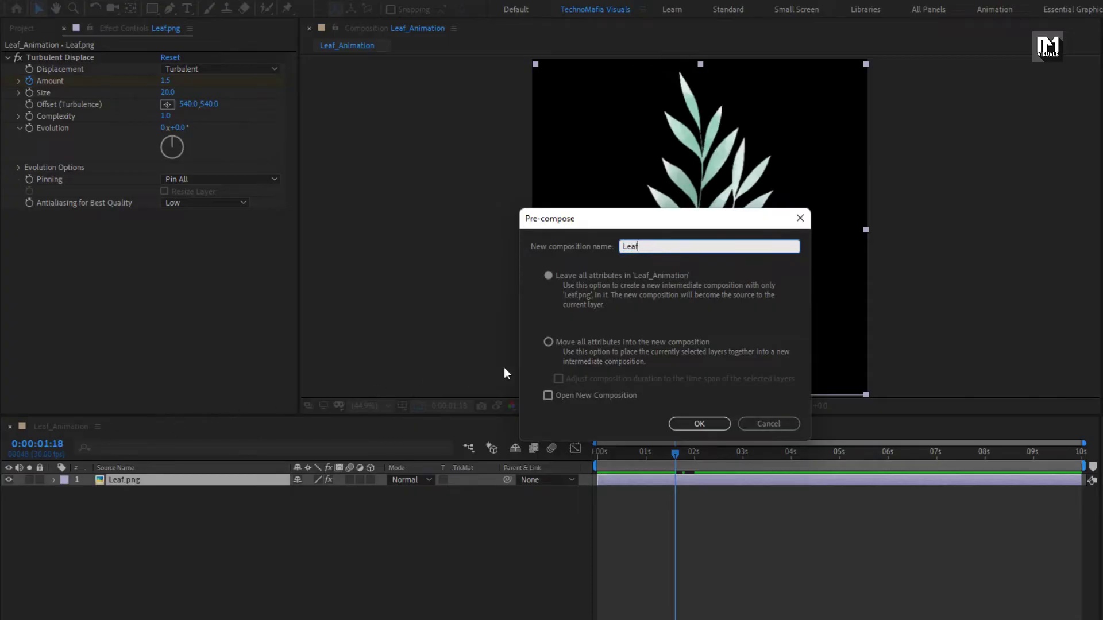
click(549, 343)
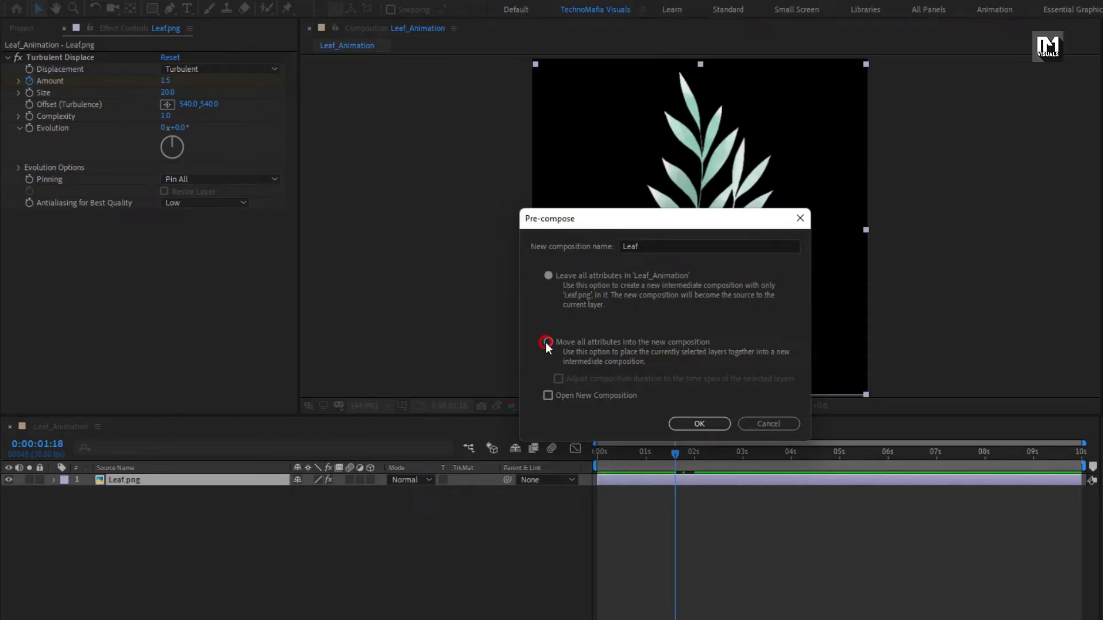
click(700, 423)
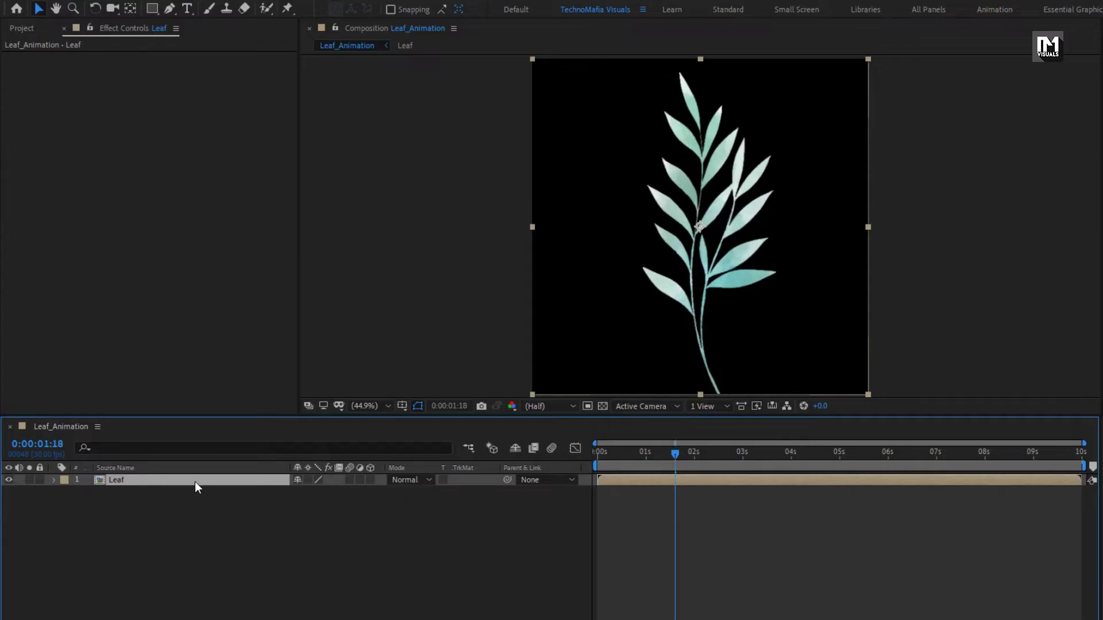
- Find CC Bend It in Effects & Presets and apply it to the Leaf precomp
click(937, 48)
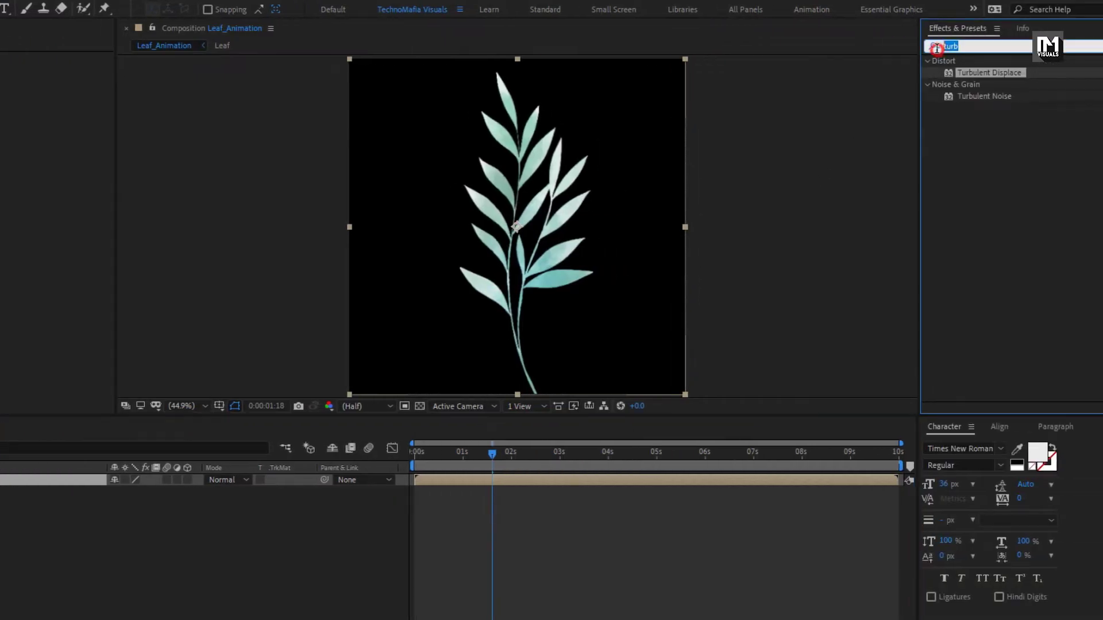
text(cc b)
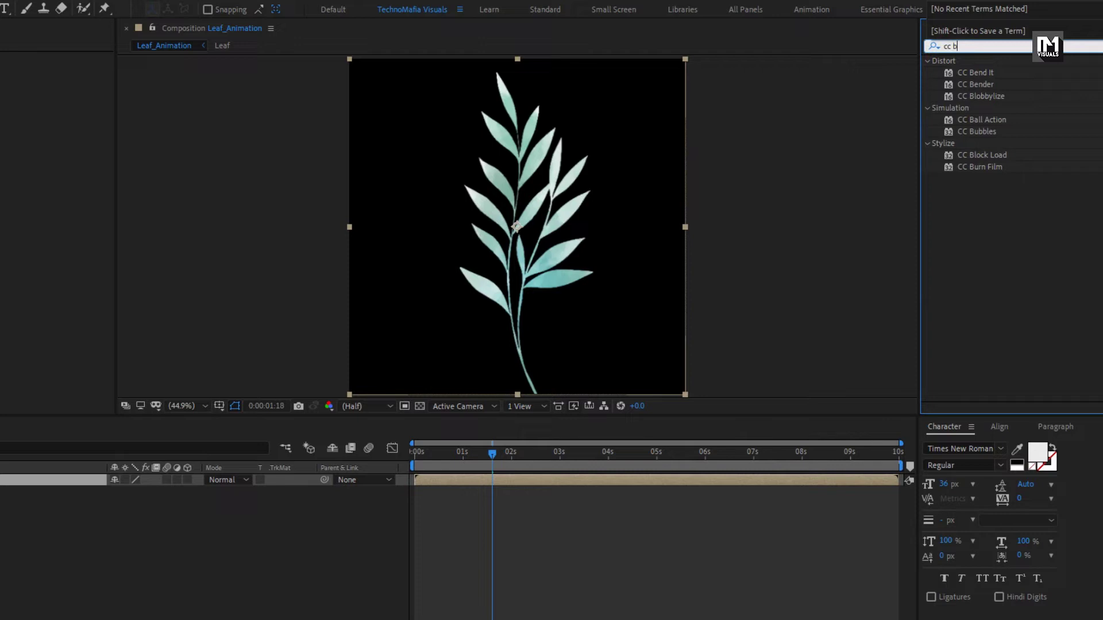
click(972, 72)
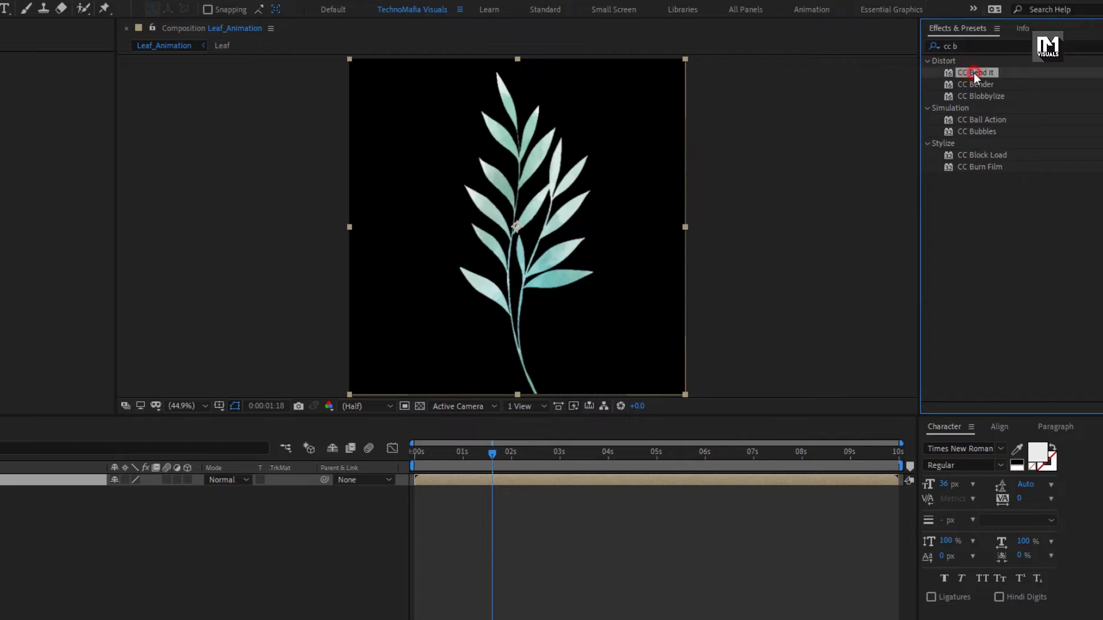
drag(974, 73, 537, 154)
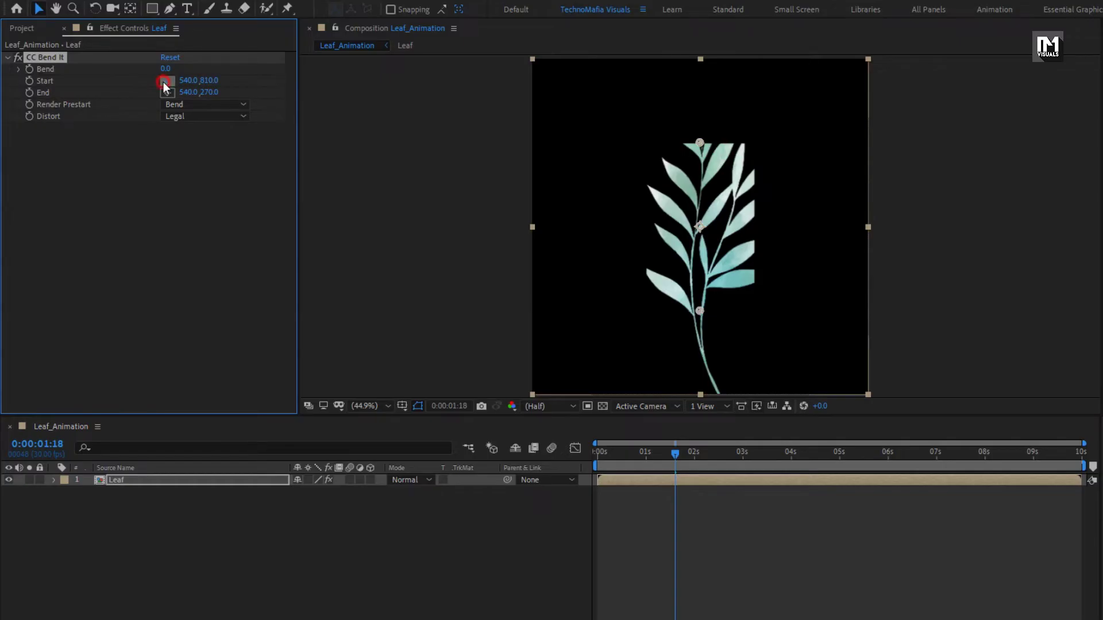
- Place the bend Start at the stem base and End at the top edge, Bend -27
click(706, 357)
drag(707, 358, 717, 395)
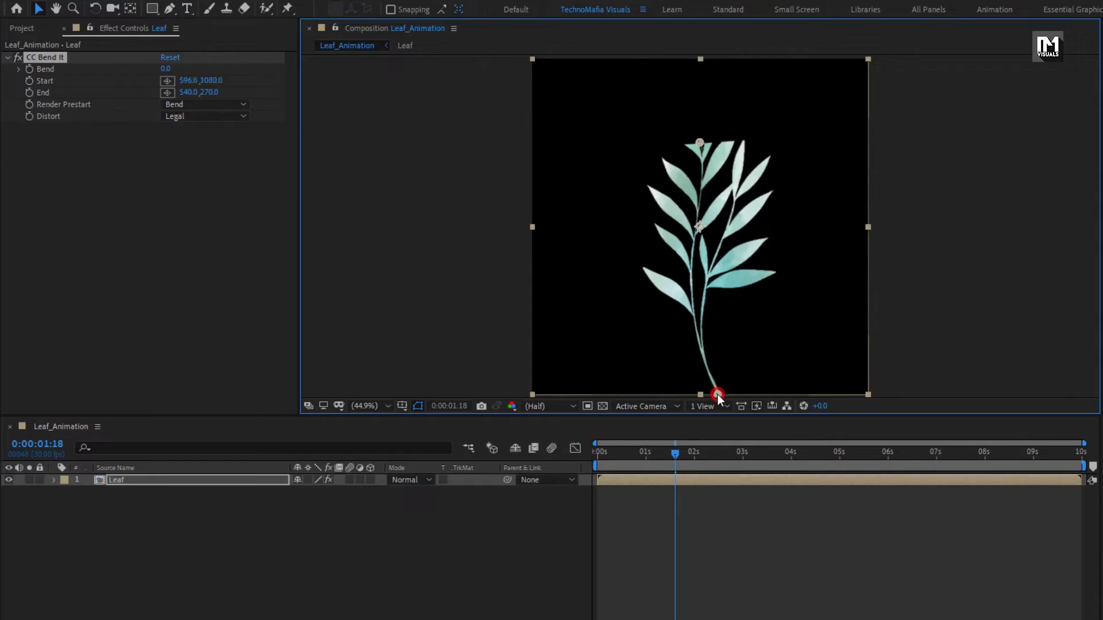
drag(697, 143, 697, 65)
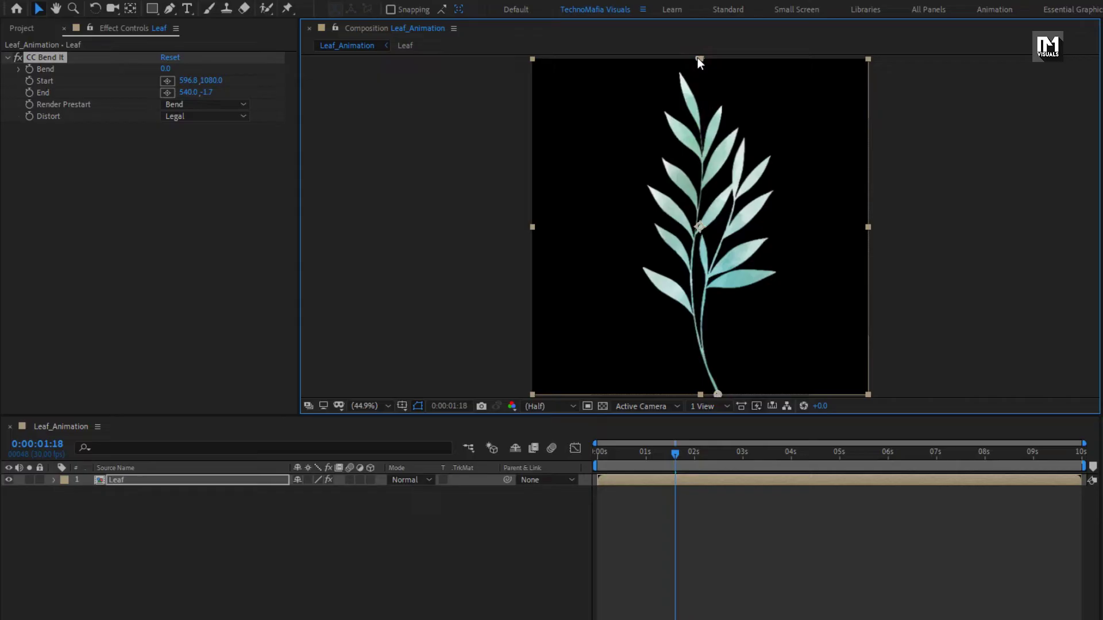
mouse_move(164, 69)
mouse_down()
mouse_move(181, 69)
mouse_move(138, 73)
mouse_move(192, 69)
mouse_move(124, 72)
mouse_move(177, 69)
mouse_move(146, 76)
mouse_up()
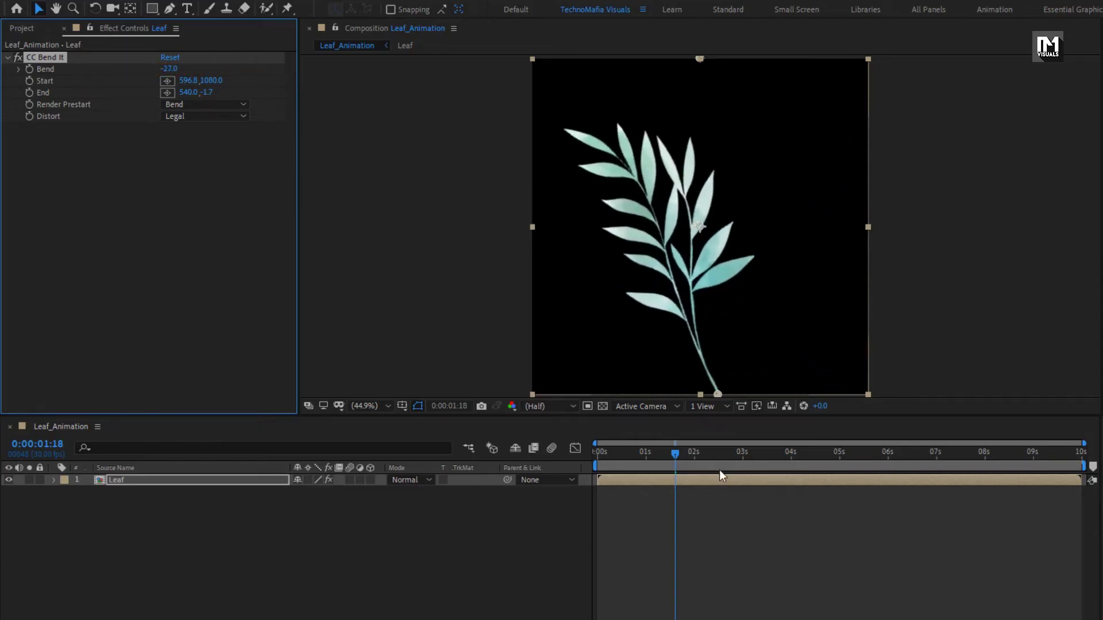
- Set CC Bend It's Bend to -10 at the start of the timeline
click(597, 453)
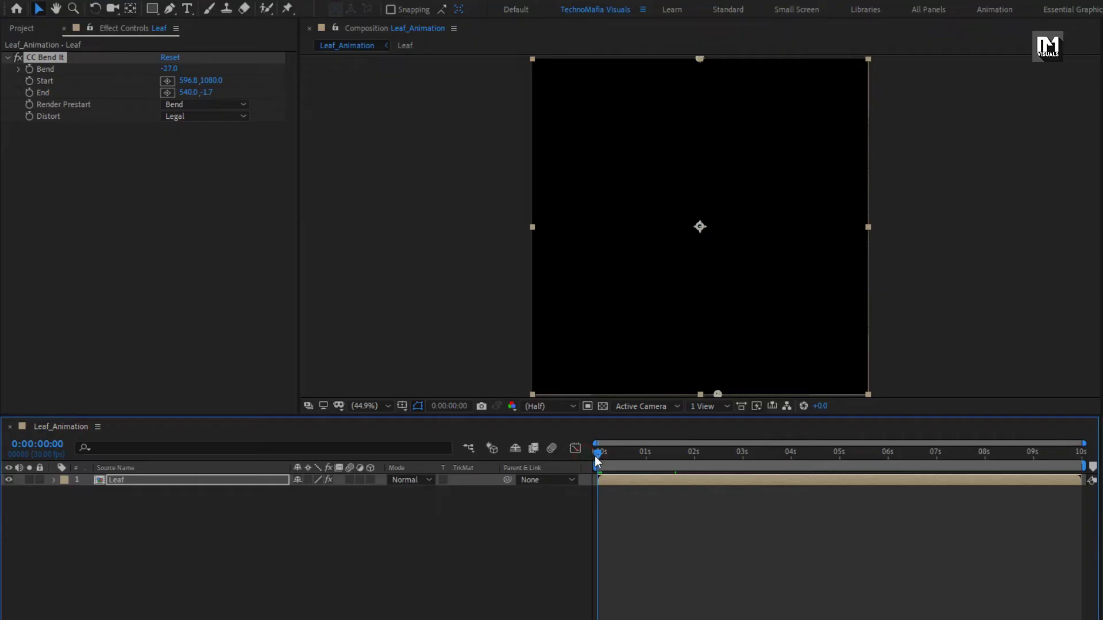
click(173, 69)
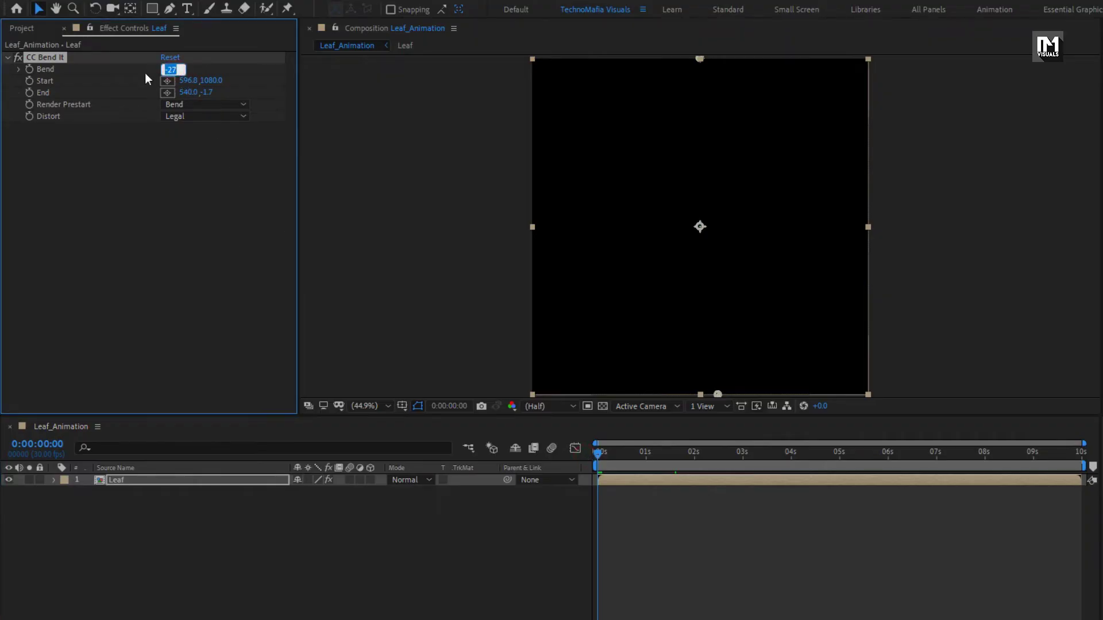
text(-10)
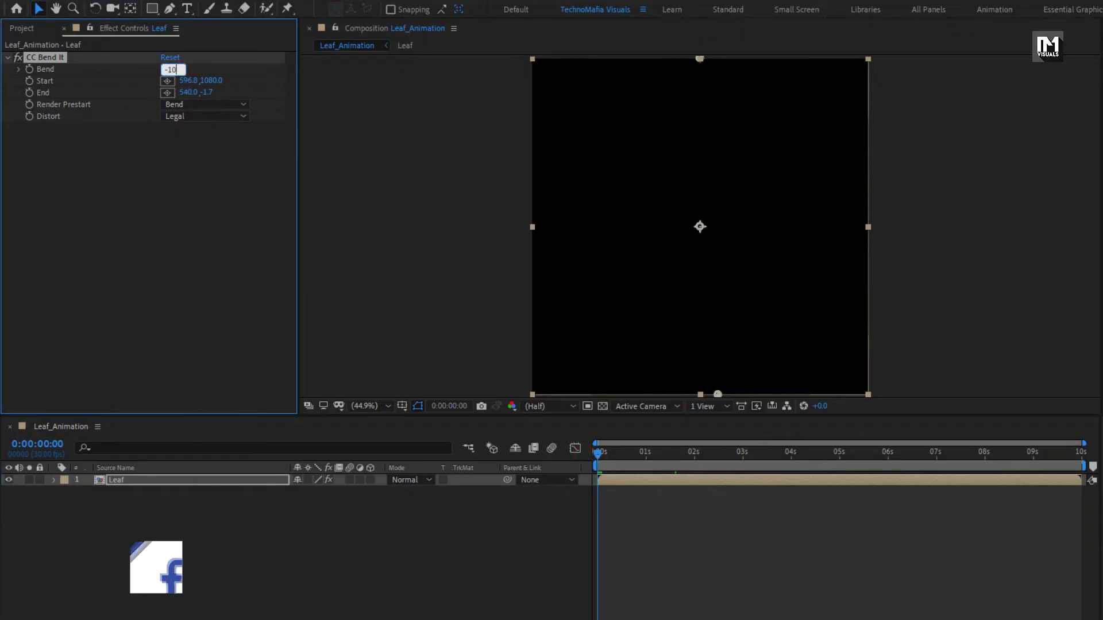
key(Return)
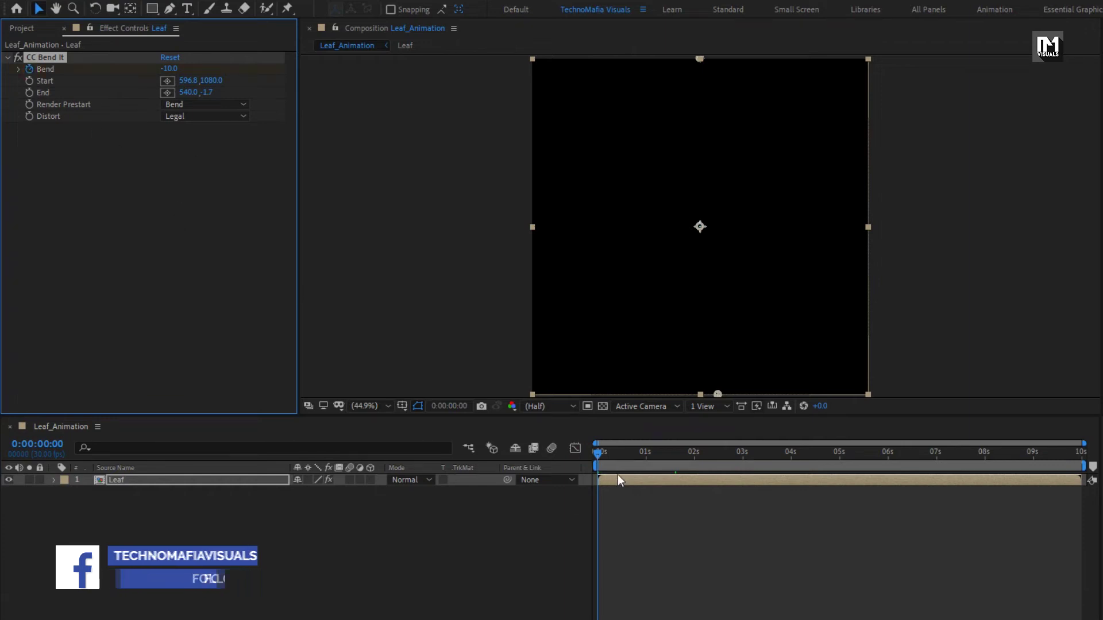
- Set Bend to 10 at exactly two seconds, then scrub back to check the sway
drag(678, 454, 694, 455)
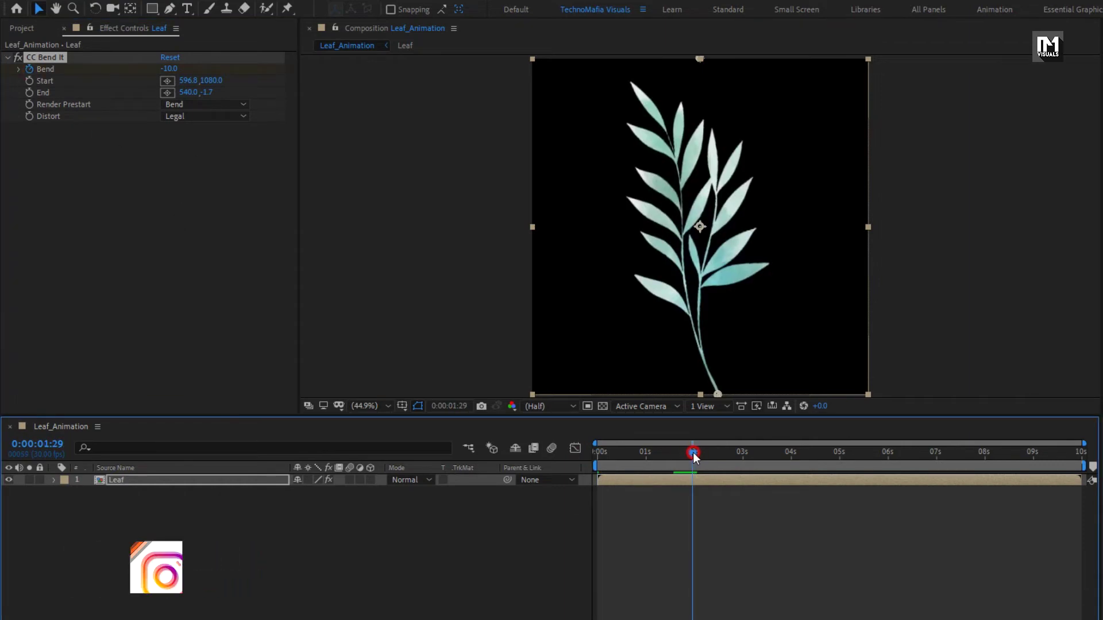
drag(694, 453, 696, 453)
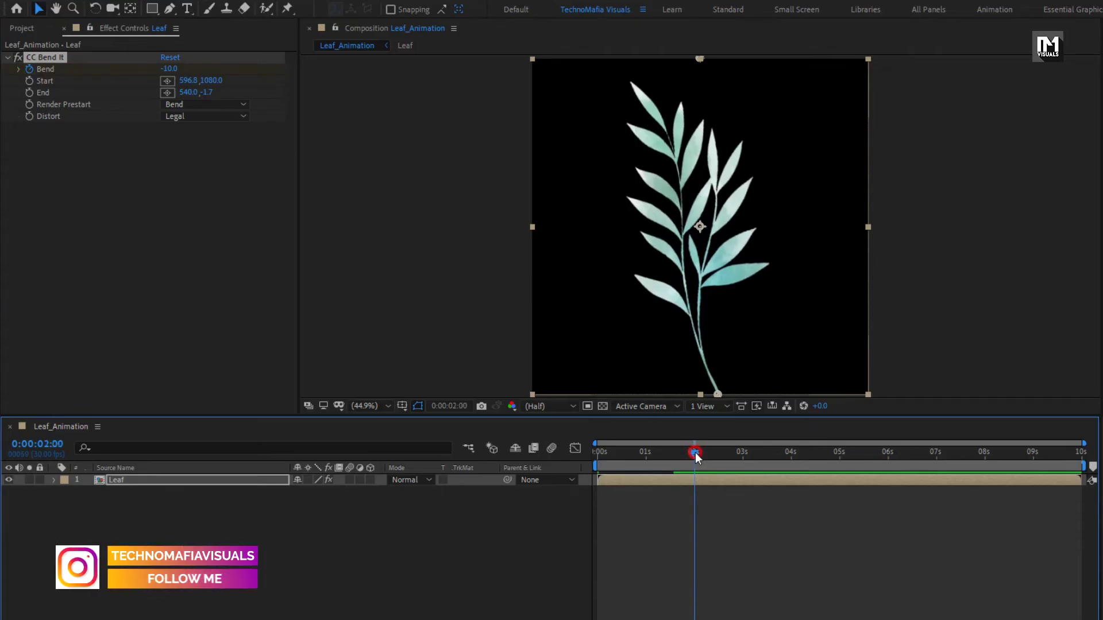
click(170, 69)
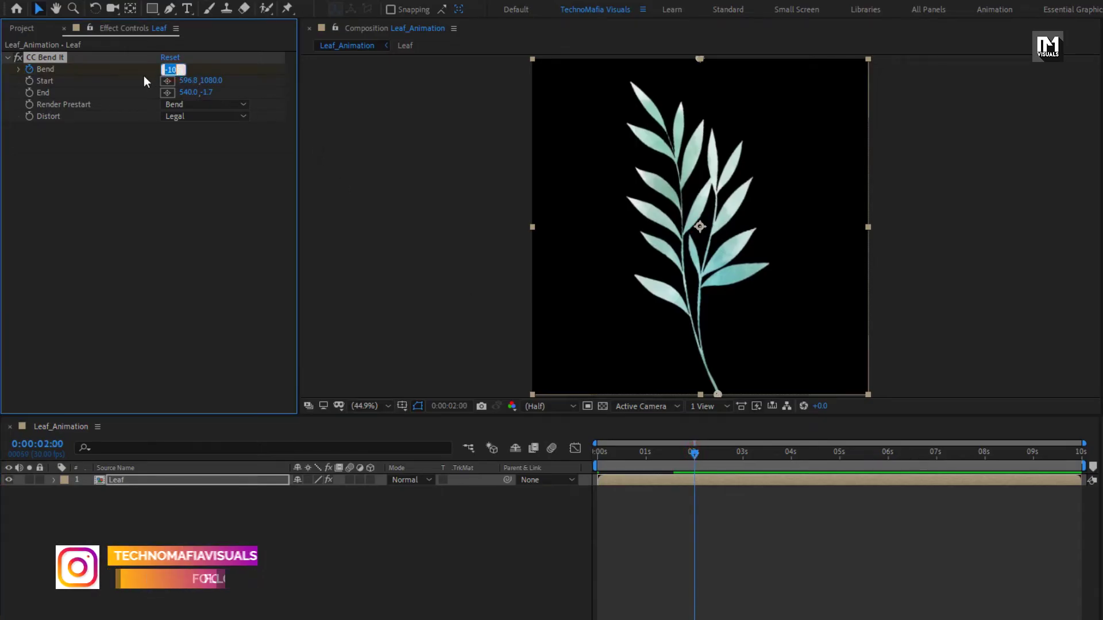
text(10)
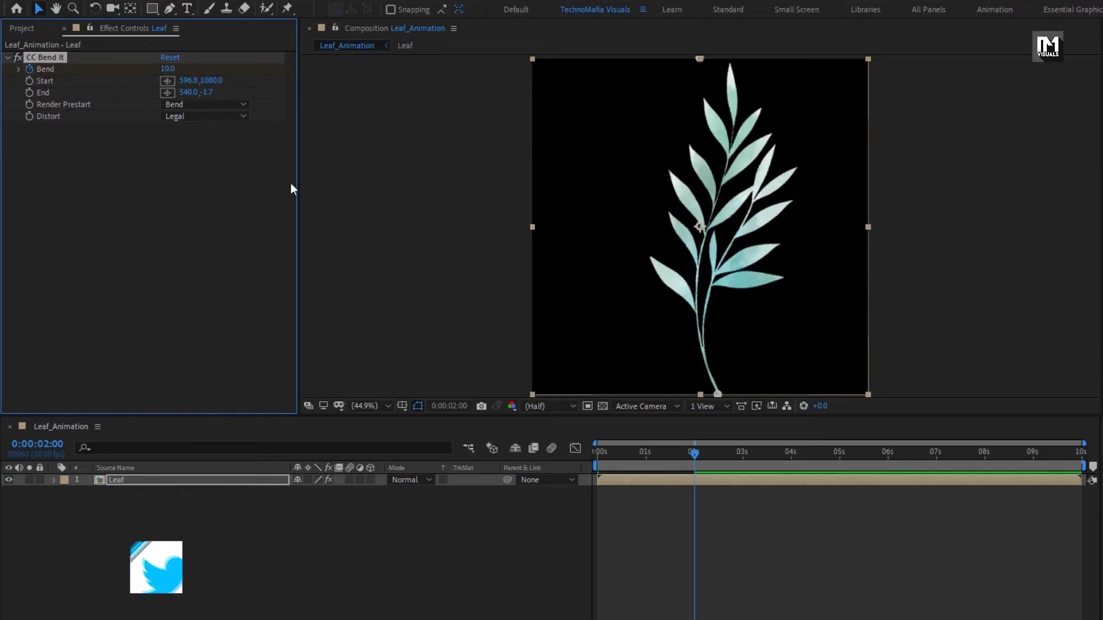
mouse_move(670, 451)
mouse_down()
mouse_move(615, 457)
mouse_move(698, 443)
mouse_move(621, 444)
mouse_move(701, 439)
mouse_move(660, 434)
mouse_move(676, 435)
mouse_up()
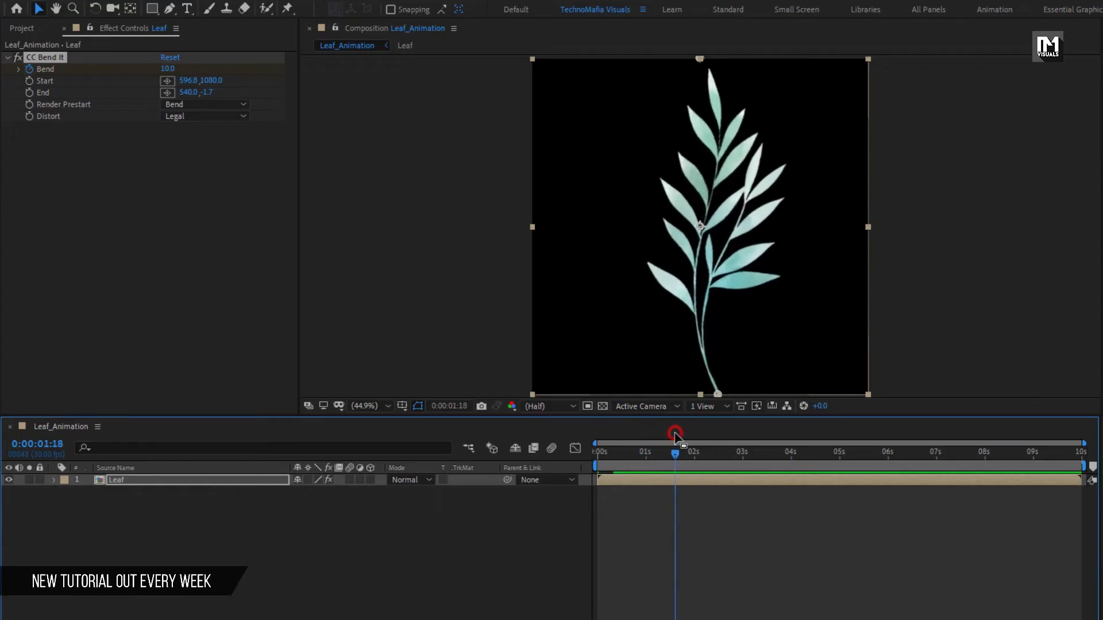
text(6)
- Add a loopOutDuration("pingpong") expression to the Leaf layer's Bend property
key(Return)
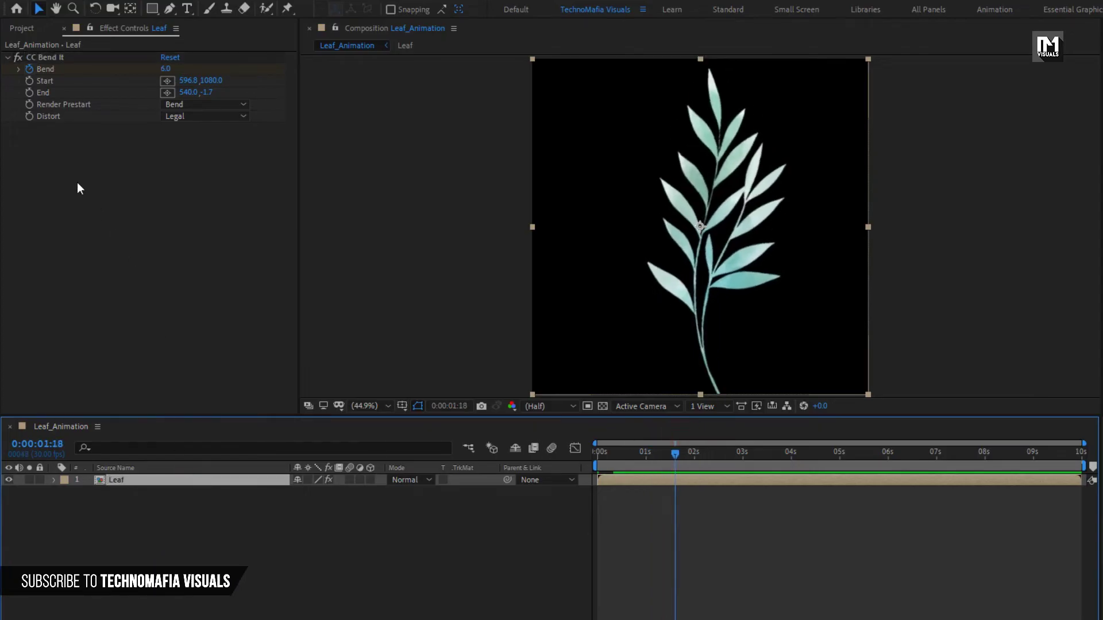
alt+click(31, 68)
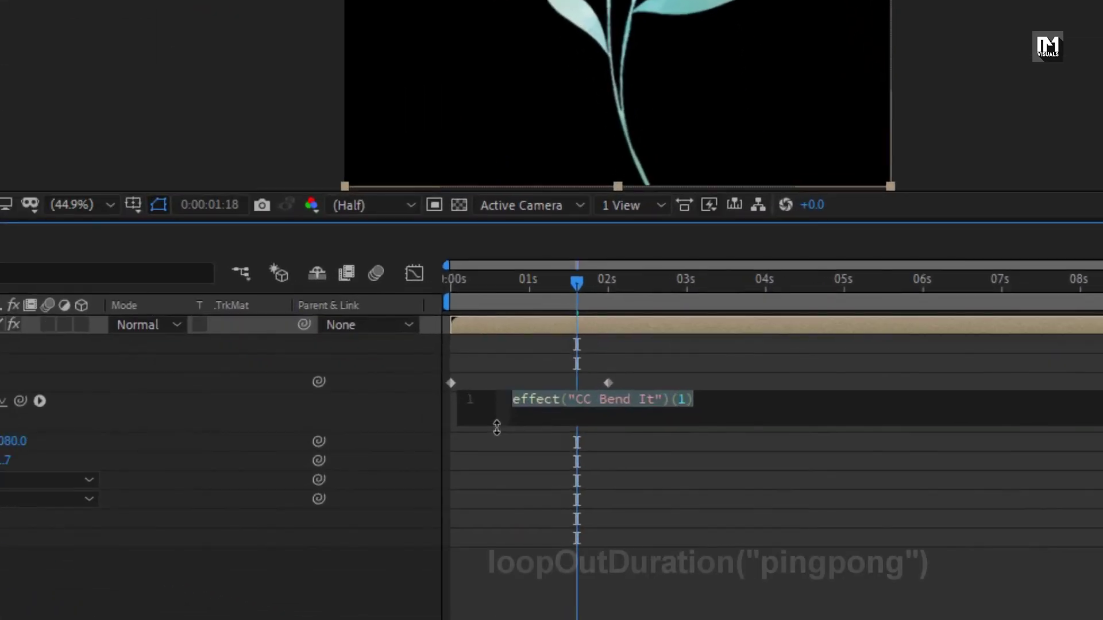
text(loop)
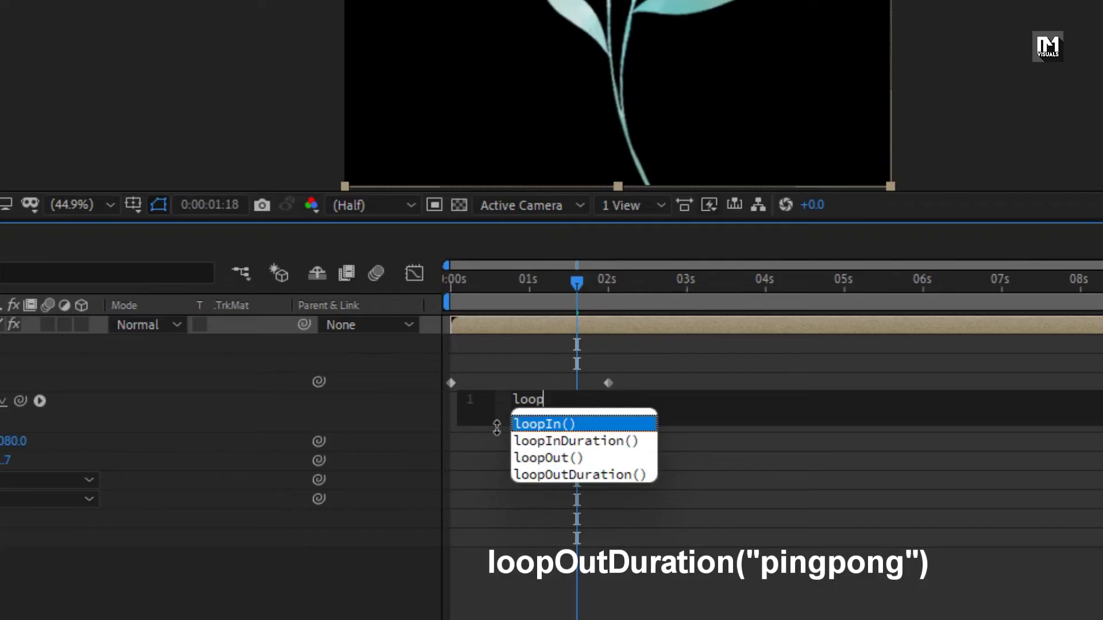
key(Down)
key(Down)
key(Down)
key(Return)
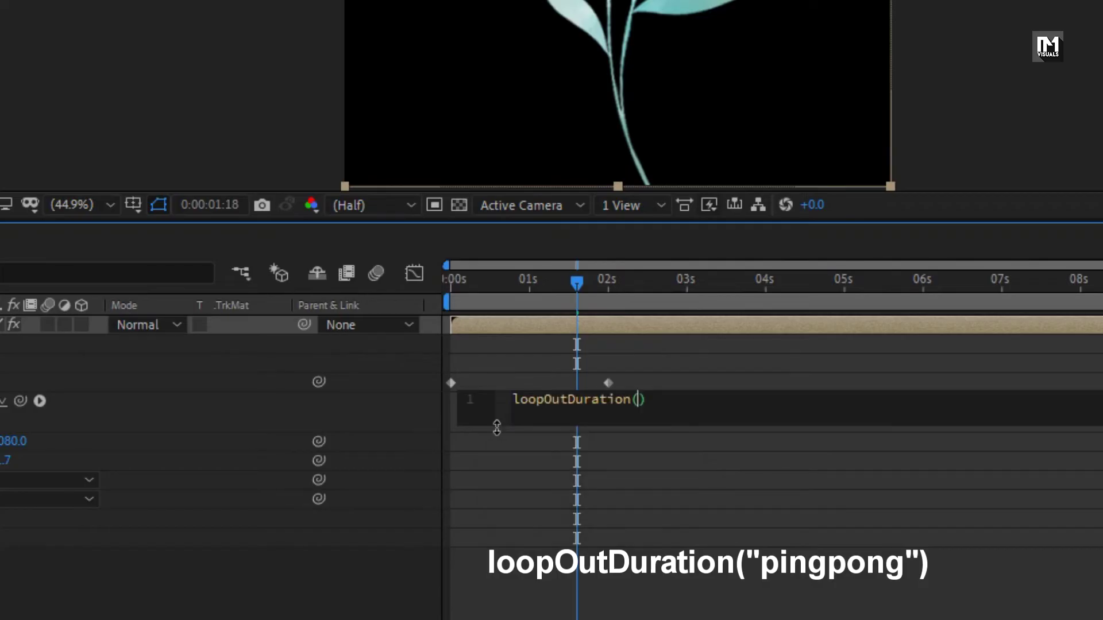
text(")
key(Down)
key(Down)
key(Down)
key(Return)
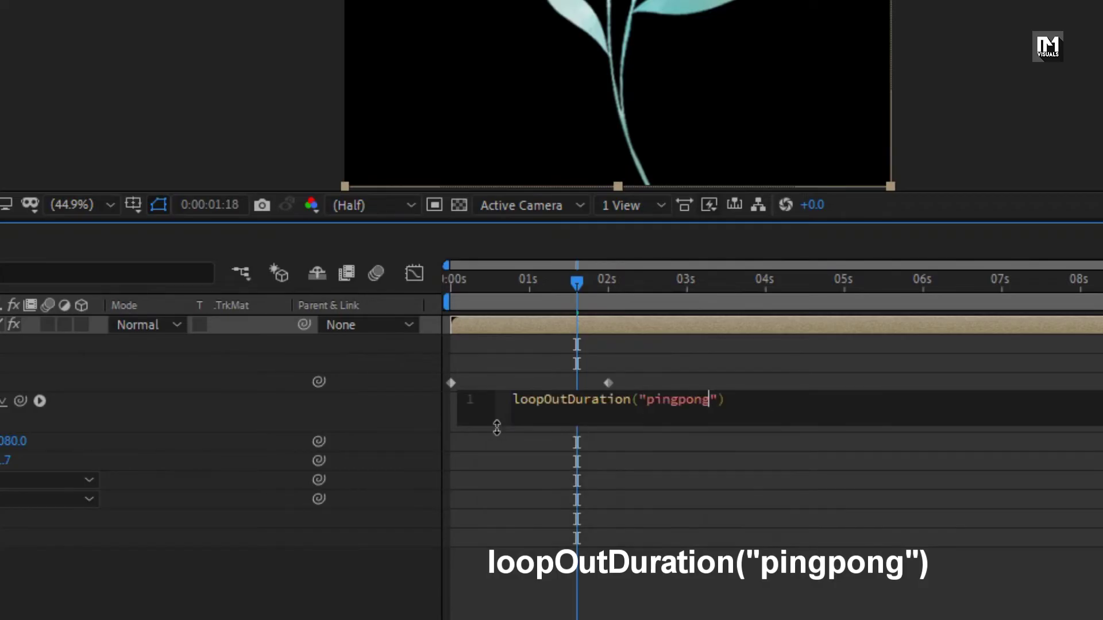
click(496, 428)
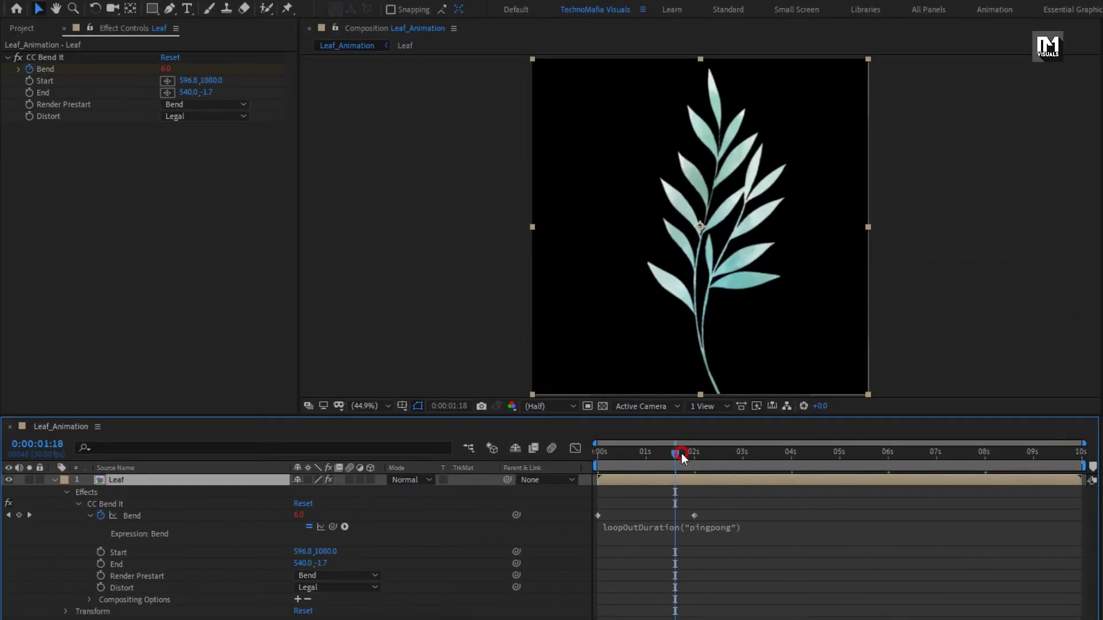
- Scrub the timeline and play a preview to check the back-and-forth bend
drag(681, 453, 1086, 460)
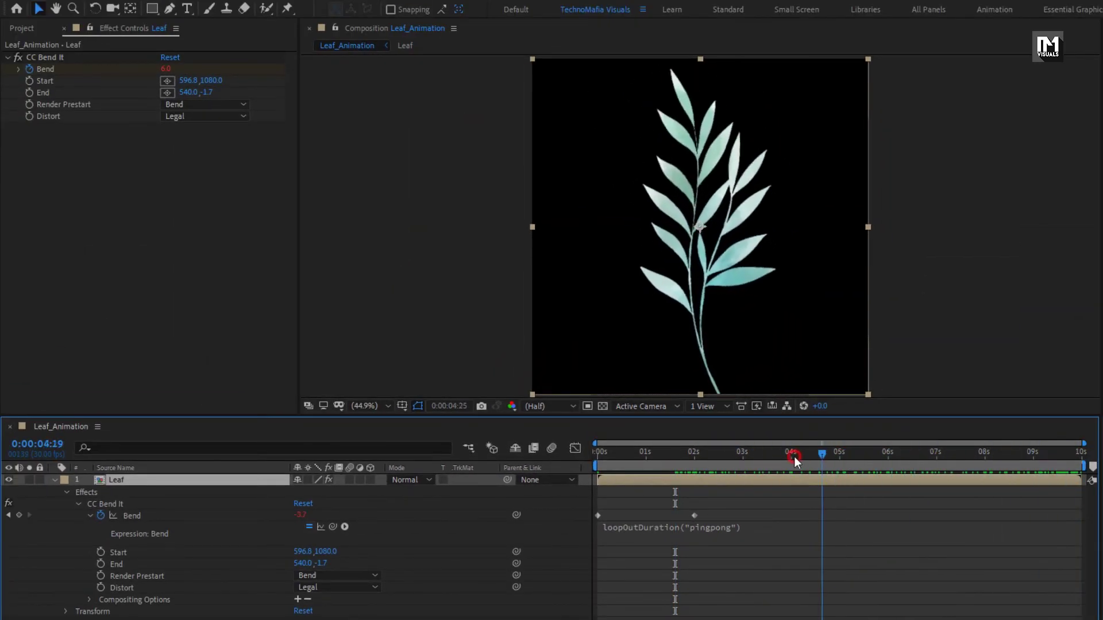
drag(1087, 459, 598, 465)
key(space)
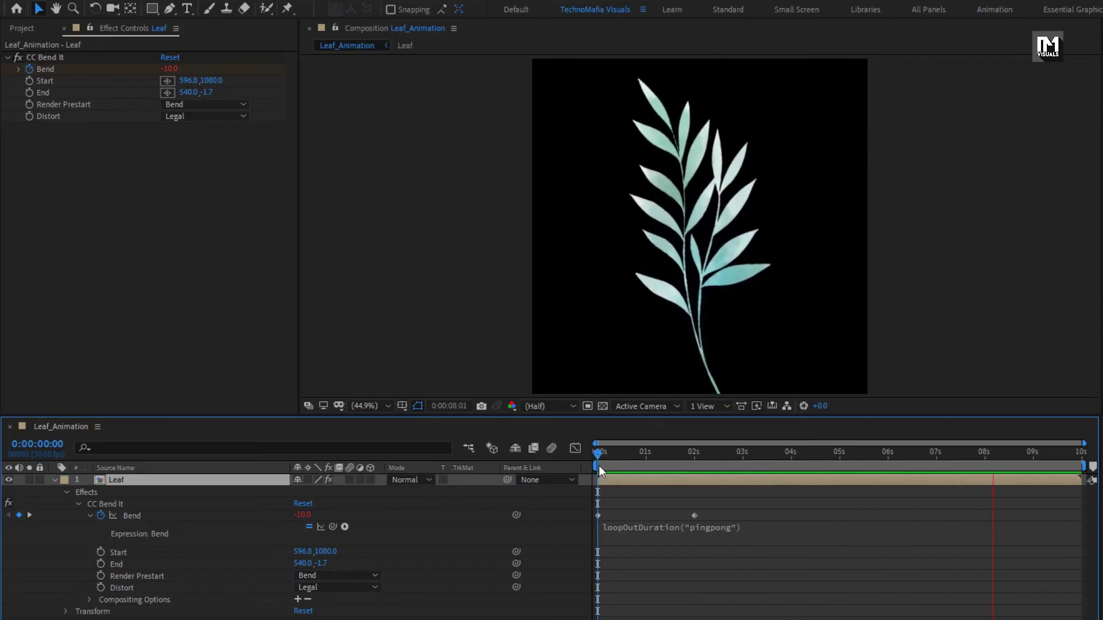
- Show the Leaf layer's Rotation and move its anchor point to the stem base
click(171, 481)
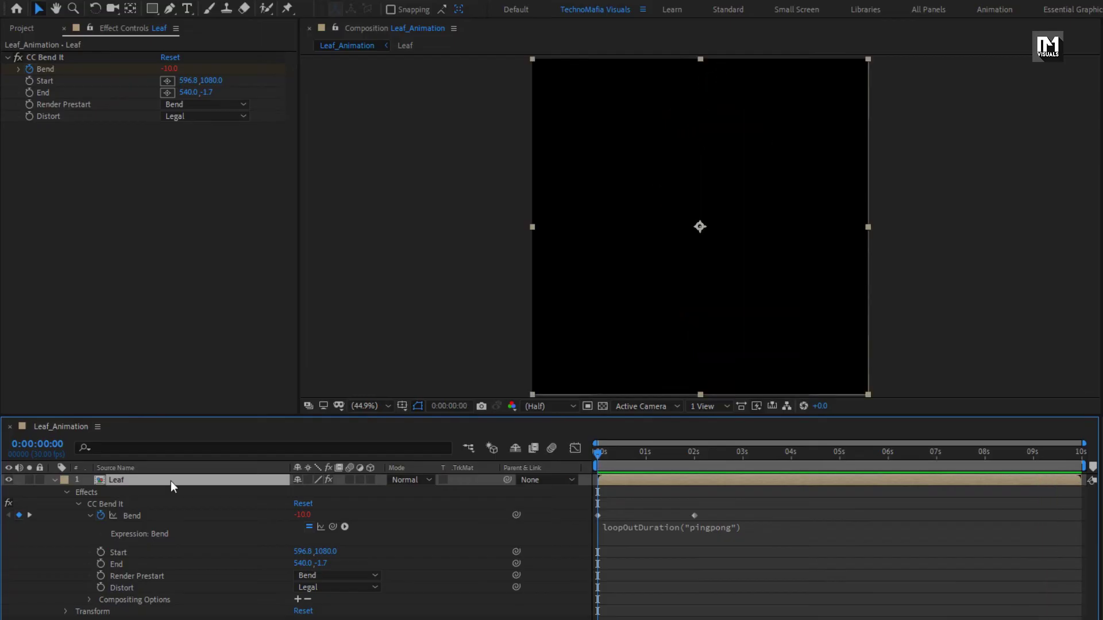
click(55, 480)
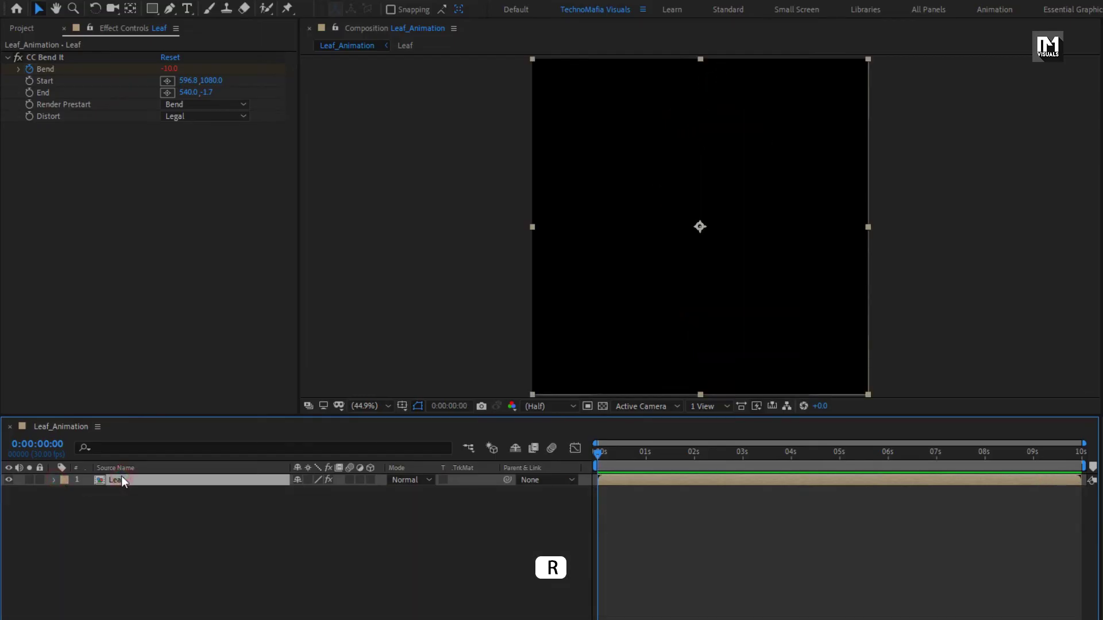
key(r)
click(694, 451)
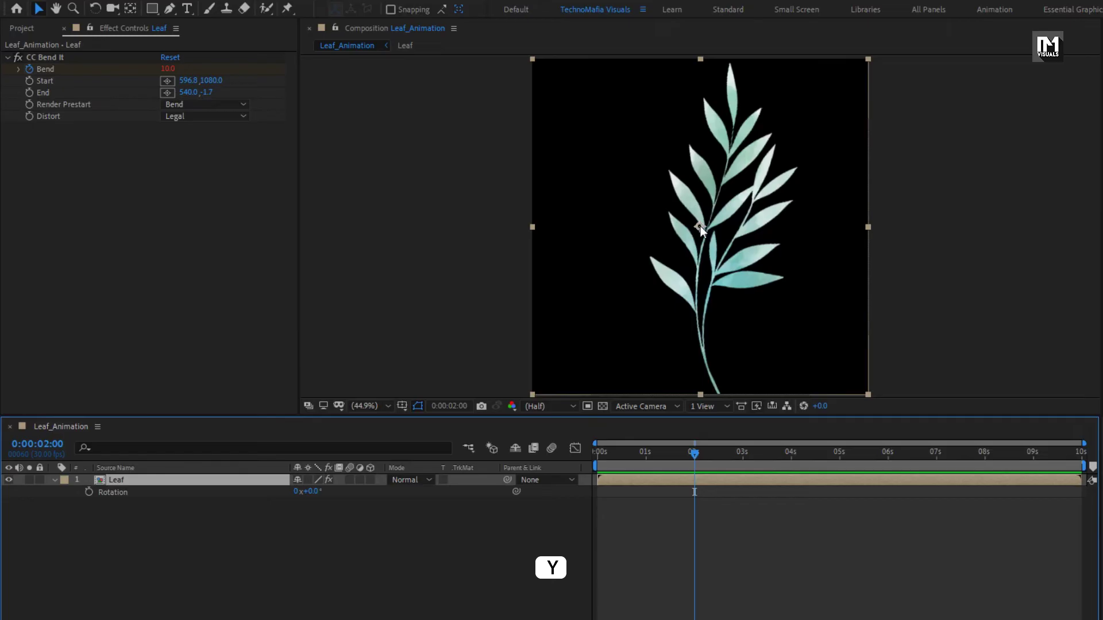
key(y)
drag(700, 226, 724, 384)
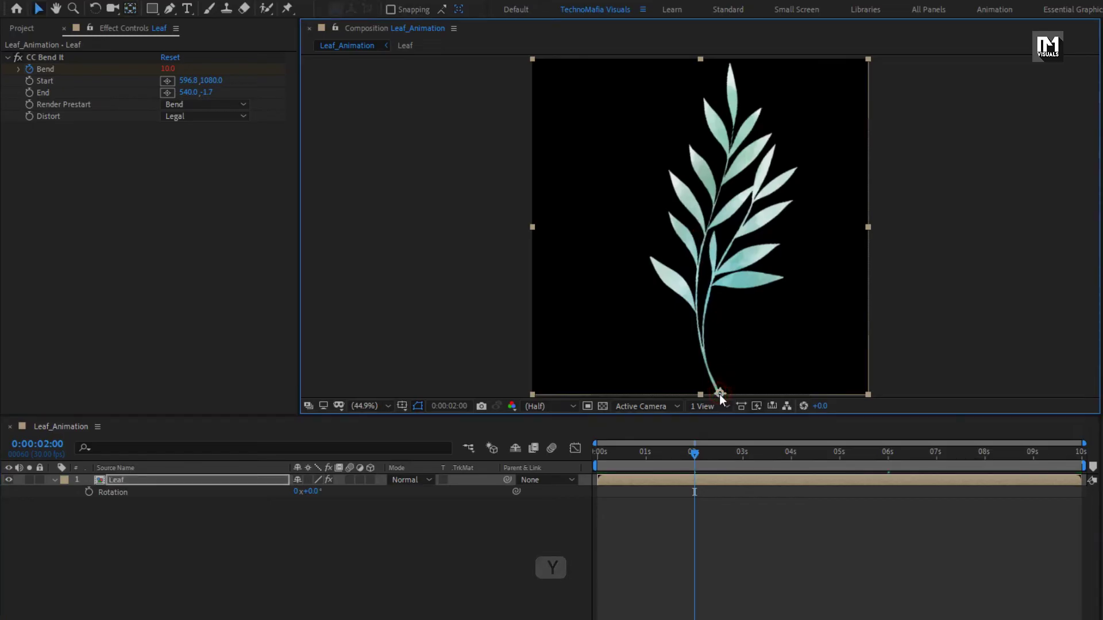
- Keyframe Rotation at 10° at two seconds and -10° at the start, then scrub to check
click(89, 493)
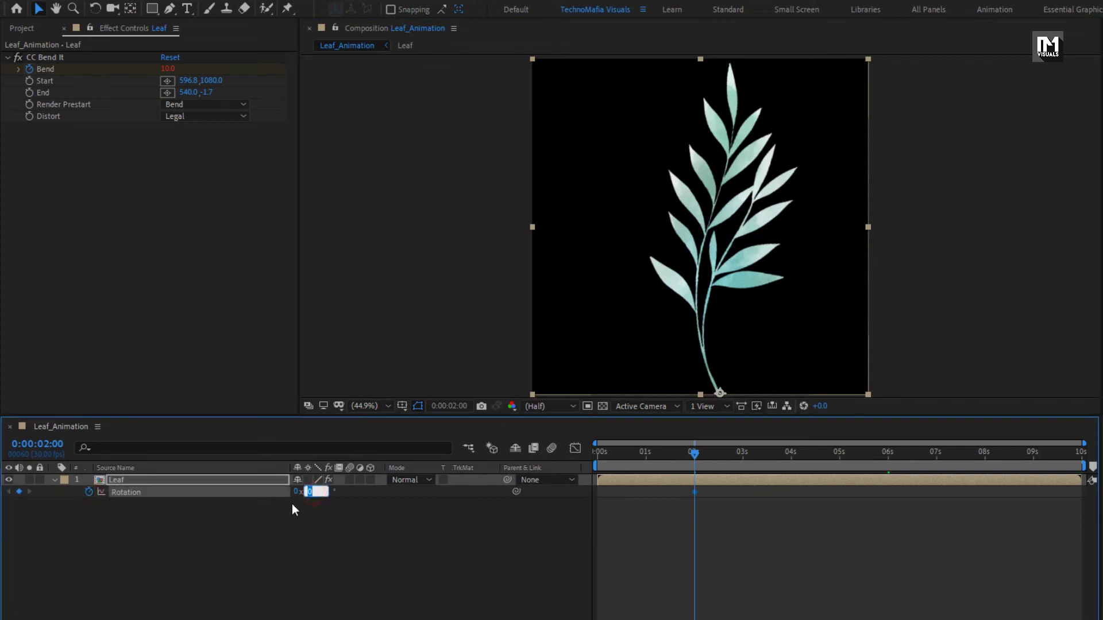
text(10)
key(Return)
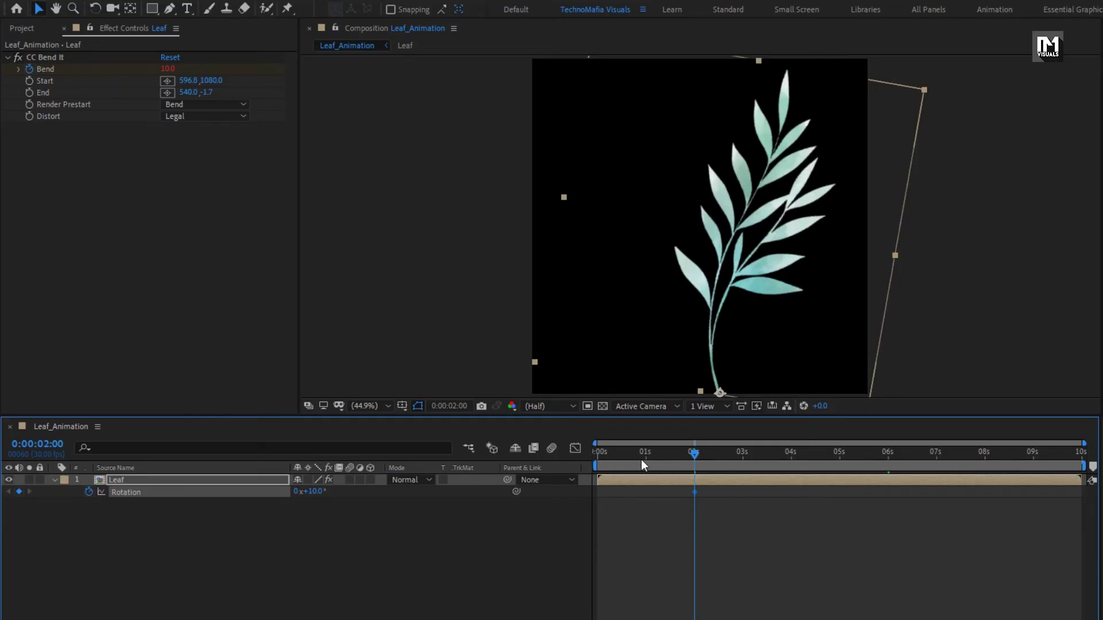
drag(642, 460, 591, 454)
text(-)
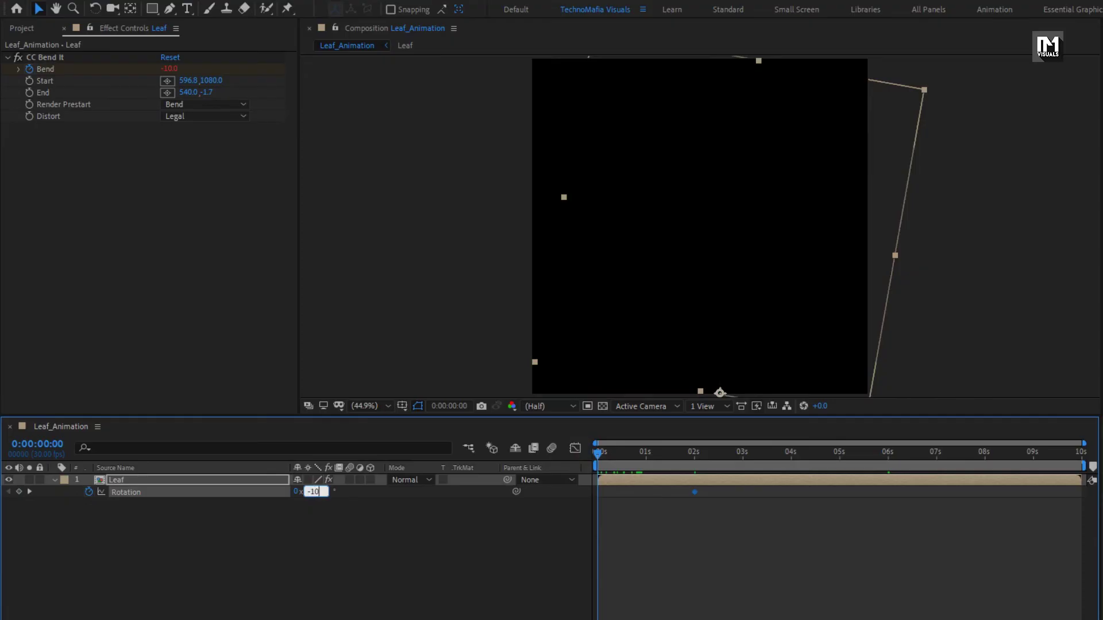
key(Return)
drag(611, 454, 694, 452)
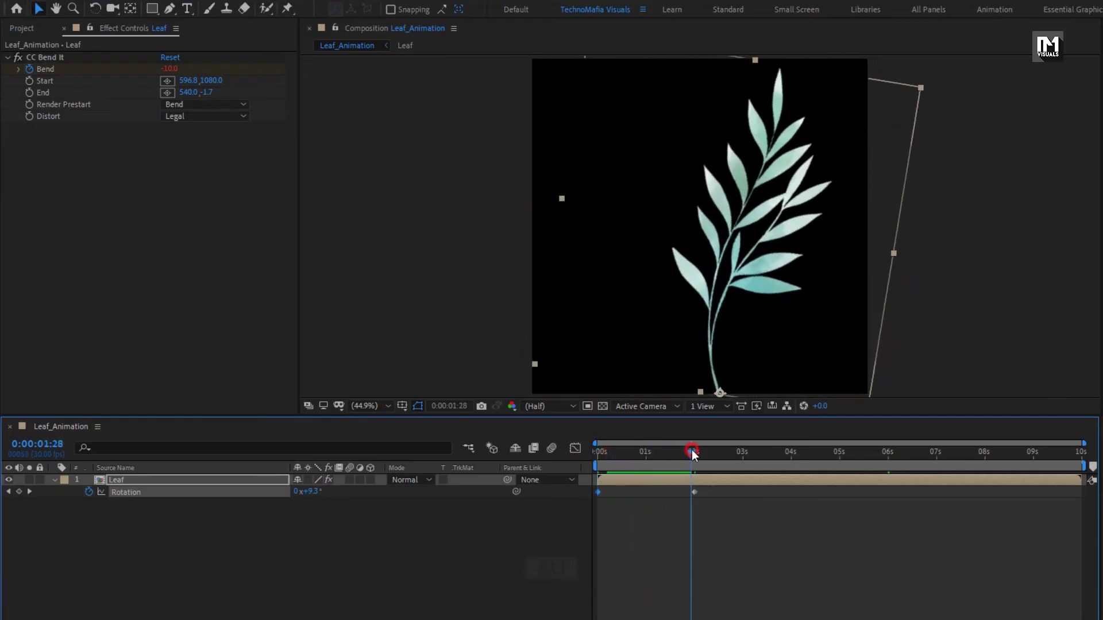
- Give the Leaf layer's Rotation a loopOutDuration("pingpong") expression using autocomplete
alt+click(90, 490)
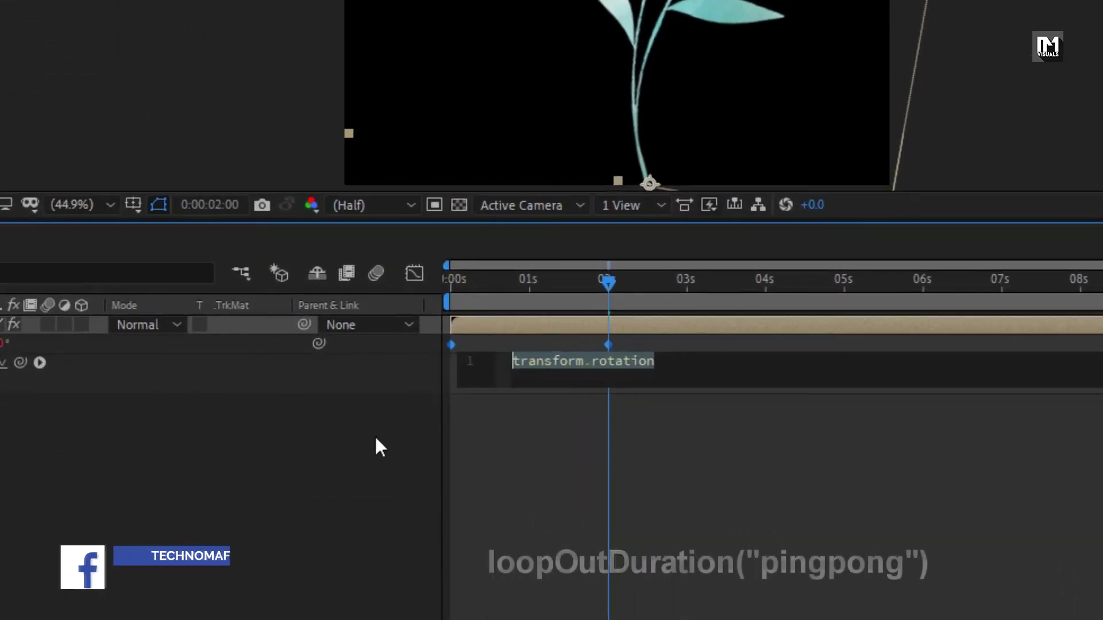
text(loop)
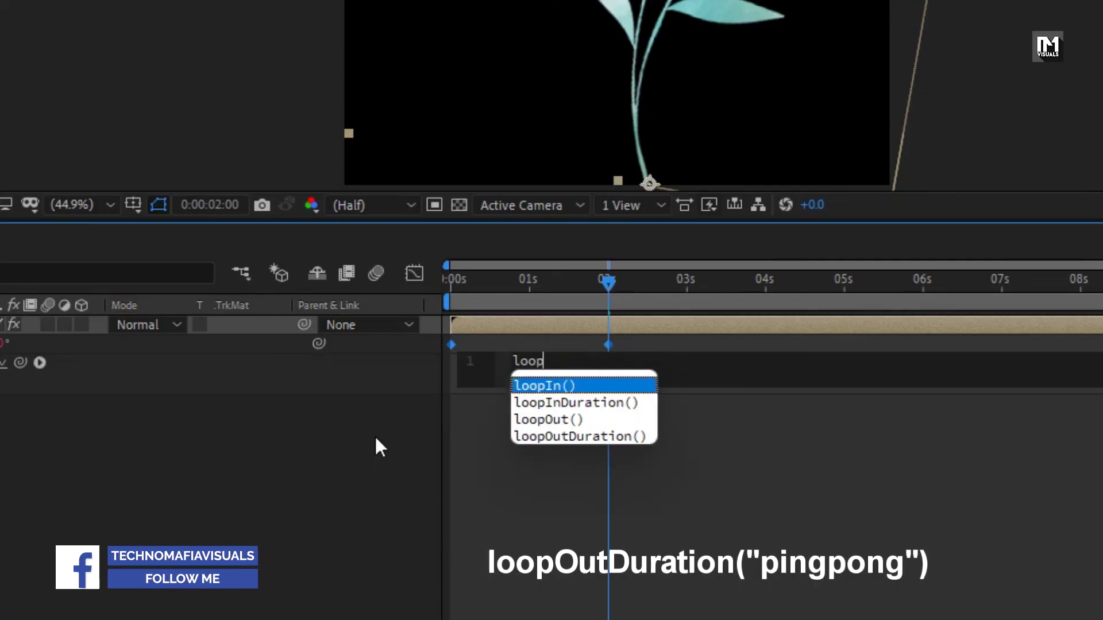
key(Down)
key(Down)
key(Down)
key(Return)
text(")
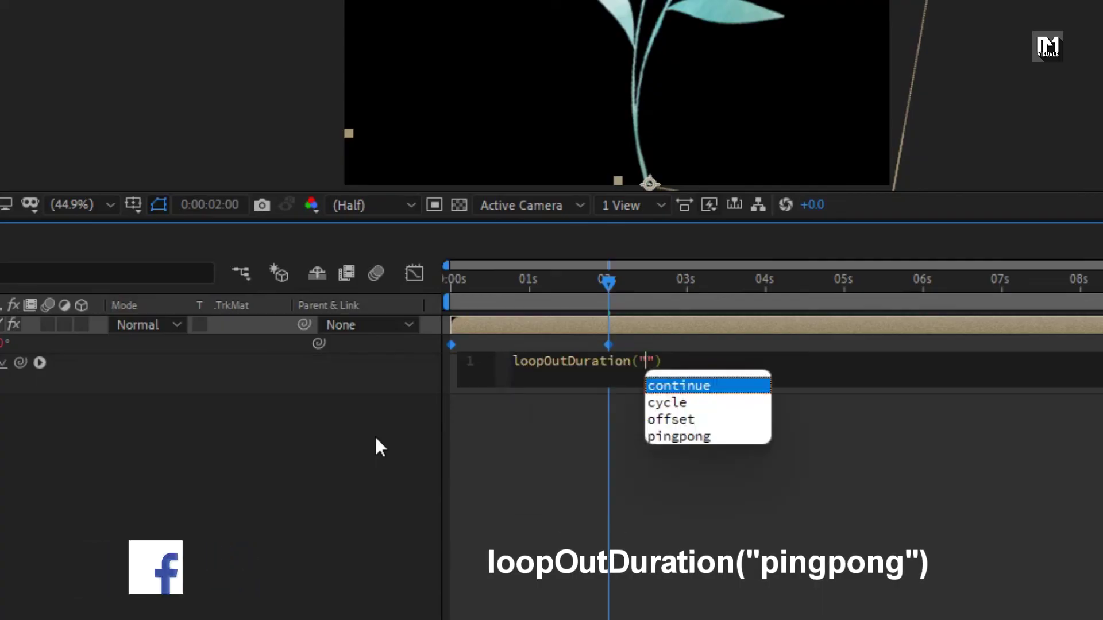
key(Down)
key(Down)
key(Down)
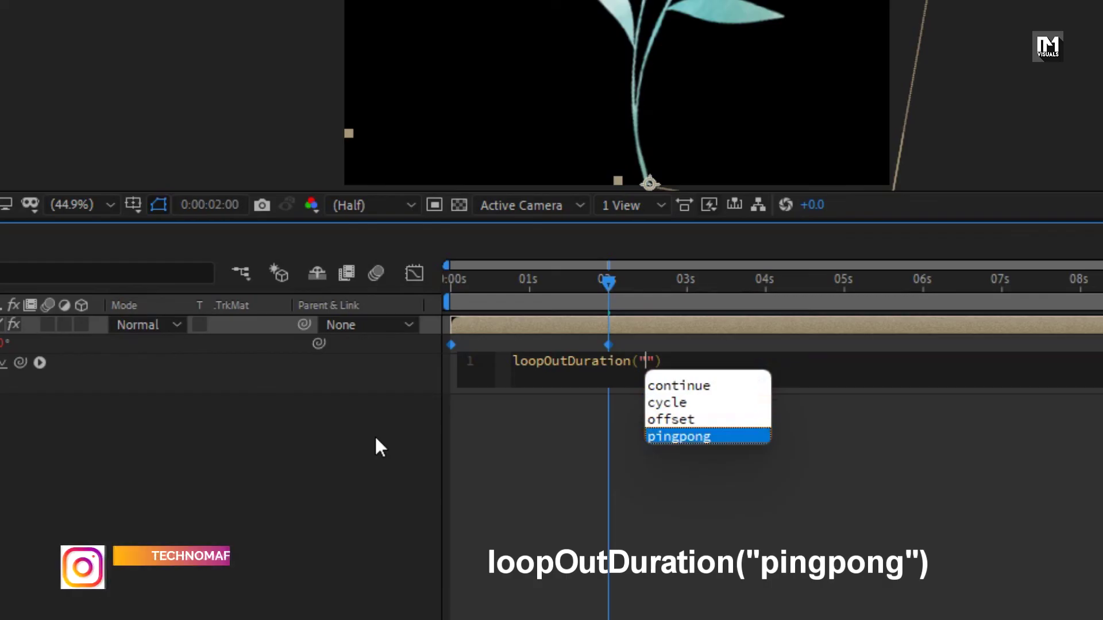
key(Return)
click(376, 438)
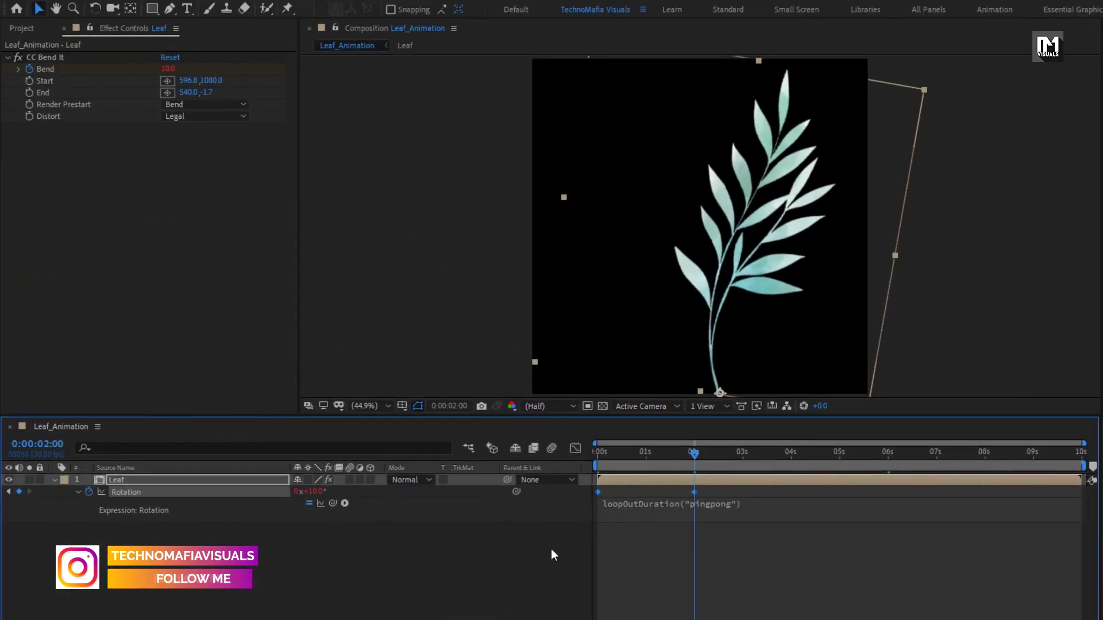
key(space)
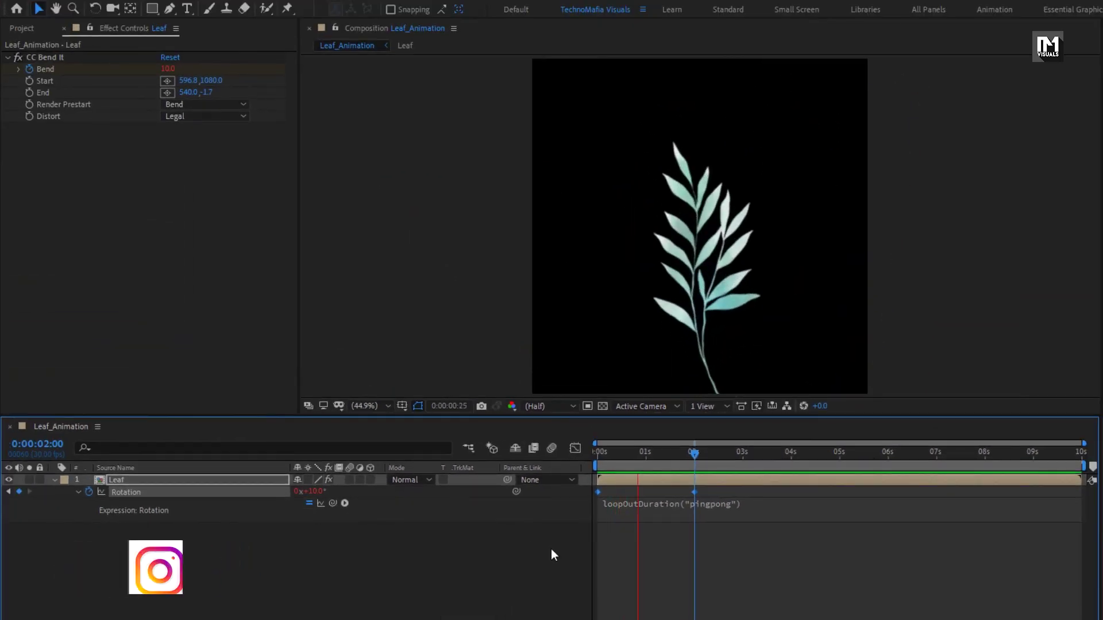